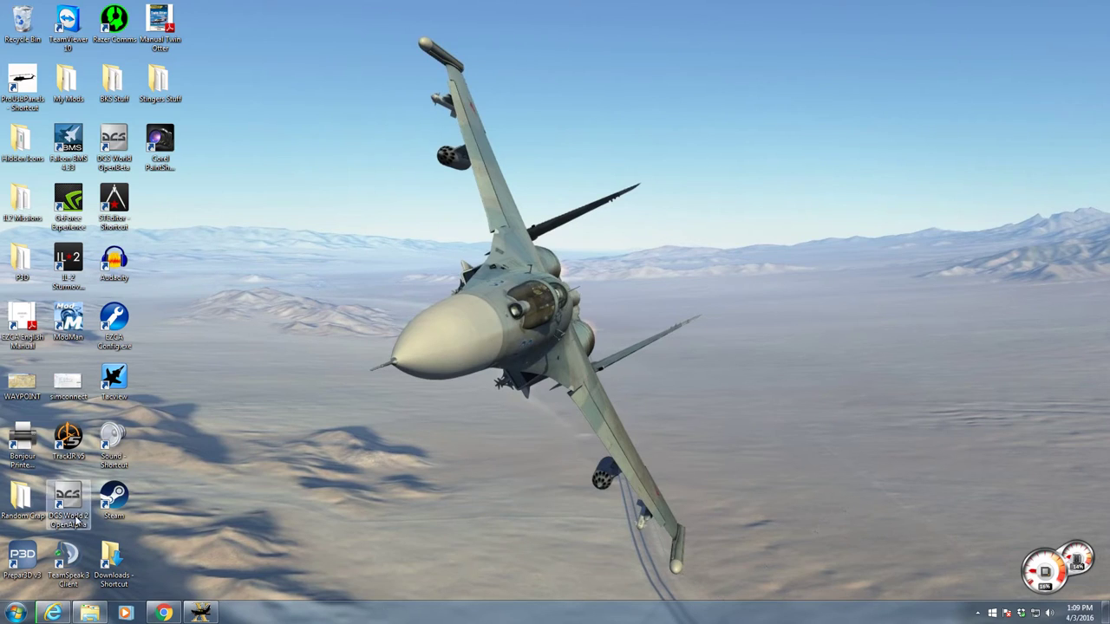
# Switch to Internet Explorer with the FSEconomy SimConnect Client guide and copy the page's web address
pyautogui.click(15, 583)
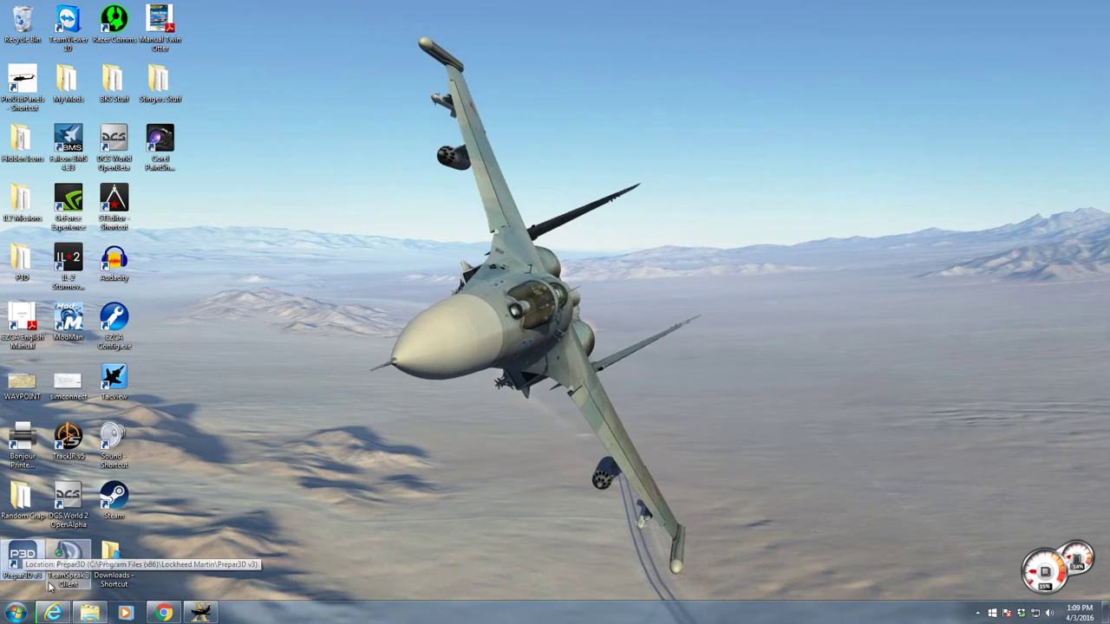
pyautogui.click(54, 614)
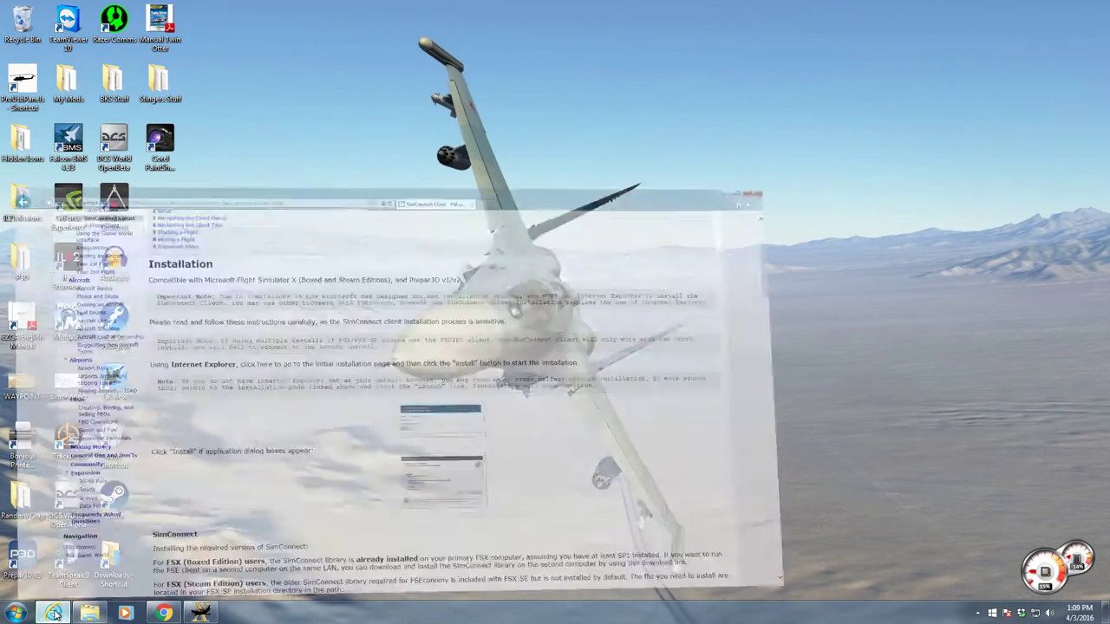
pyautogui.scroll(3, 450, 205)
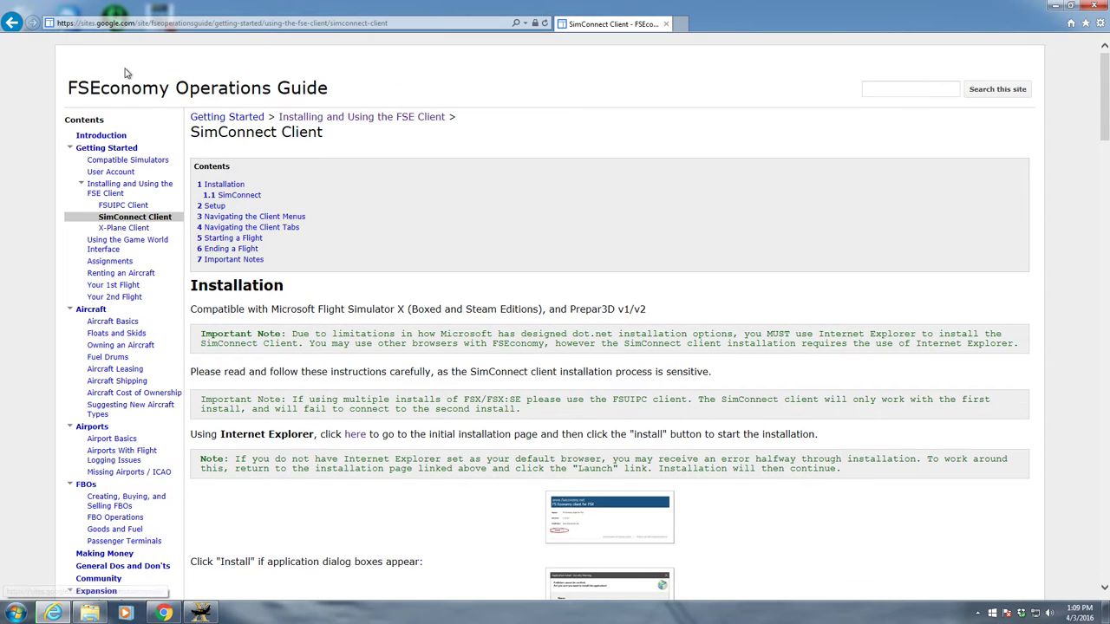
pyautogui.click(364, 23)
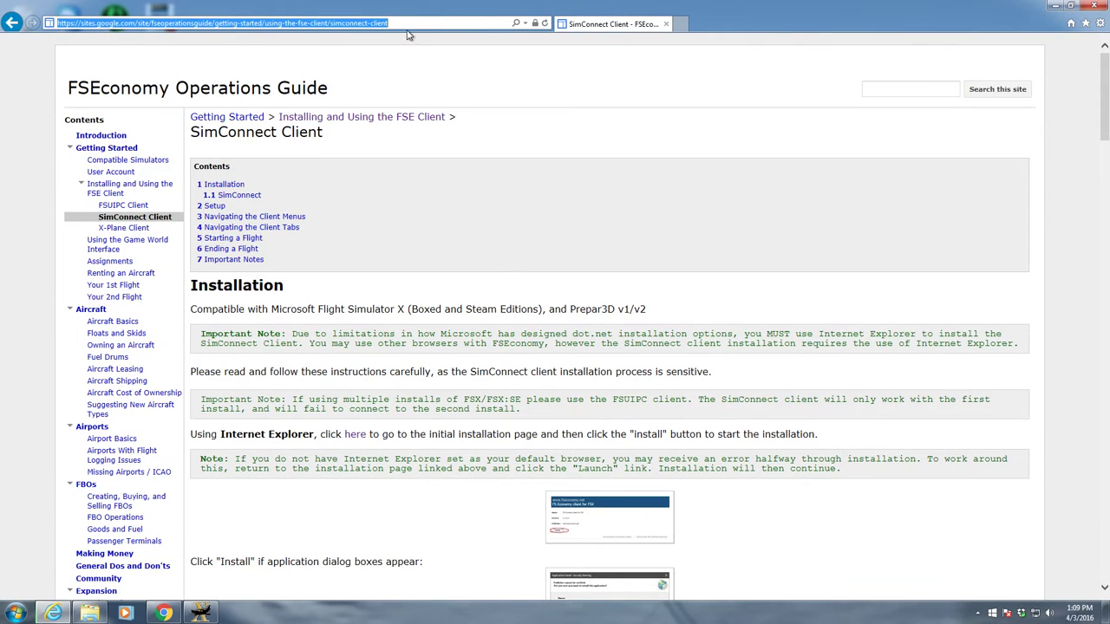
pyautogui.rightClick(404, 23)
pyautogui.click(442, 60)
pyautogui.click(511, 84)
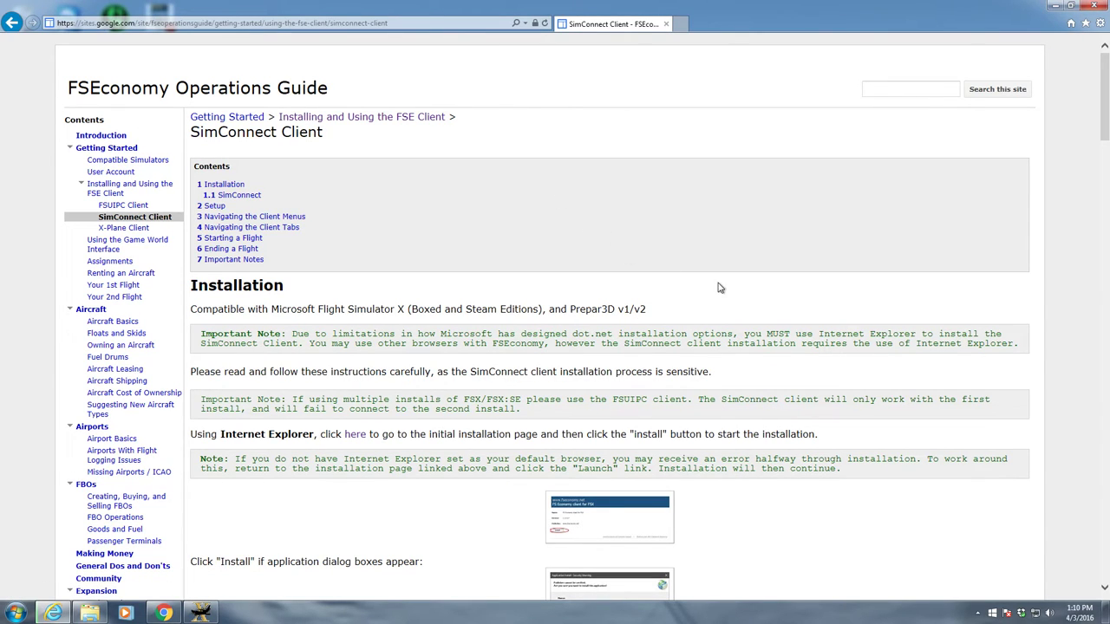
# Read the guide's installation notes and its SimConnect requirements for the FSX and Prepar3D editions
pyautogui.scroll(-2, 728, 282)
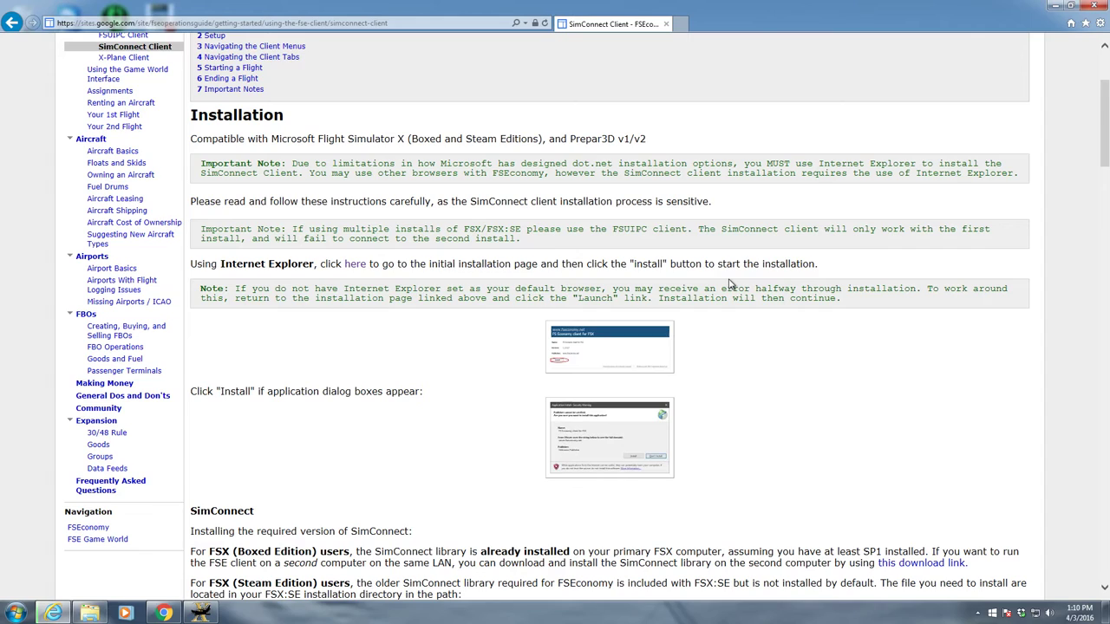
pyautogui.scroll(2, 728, 282)
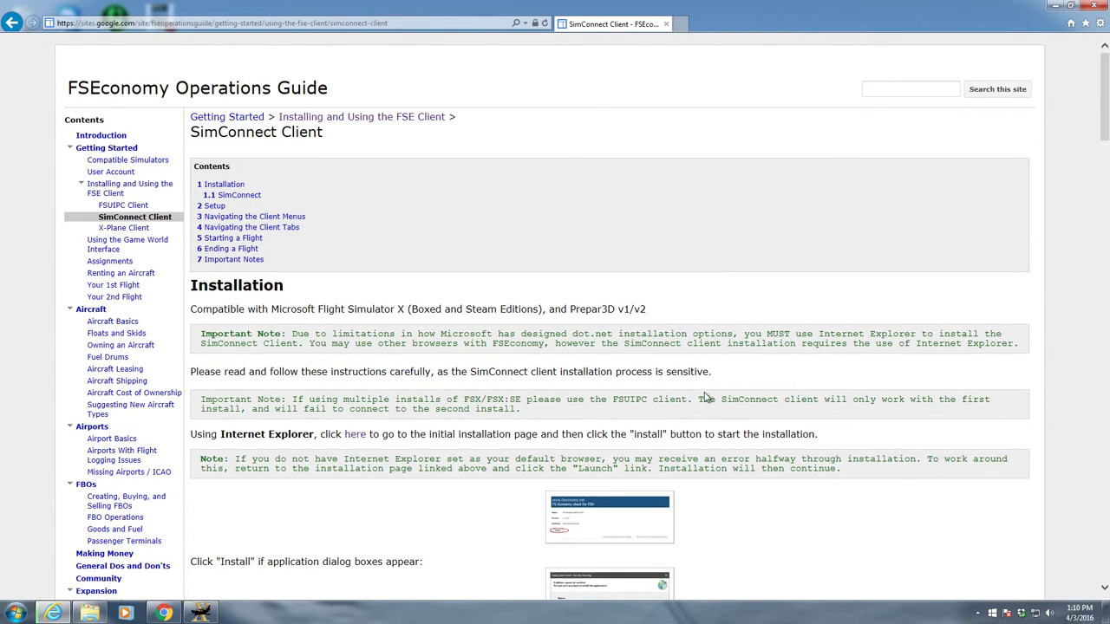
pyautogui.scroll(-2, 707, 397)
pyautogui.scroll(2, 707, 397)
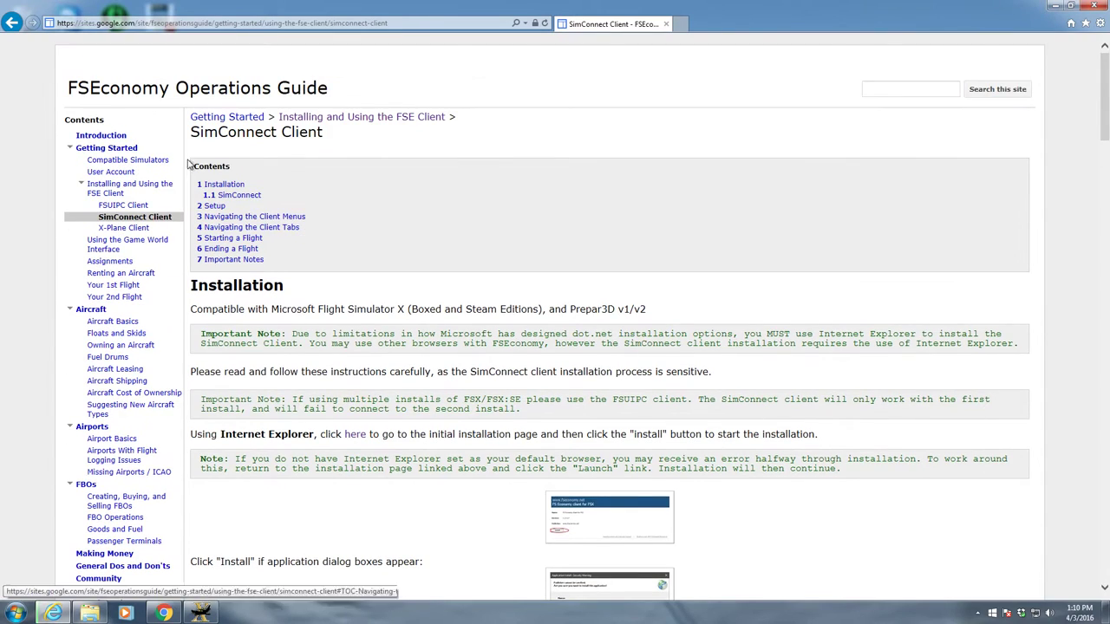
pyautogui.scroll(-2, 709, 295)
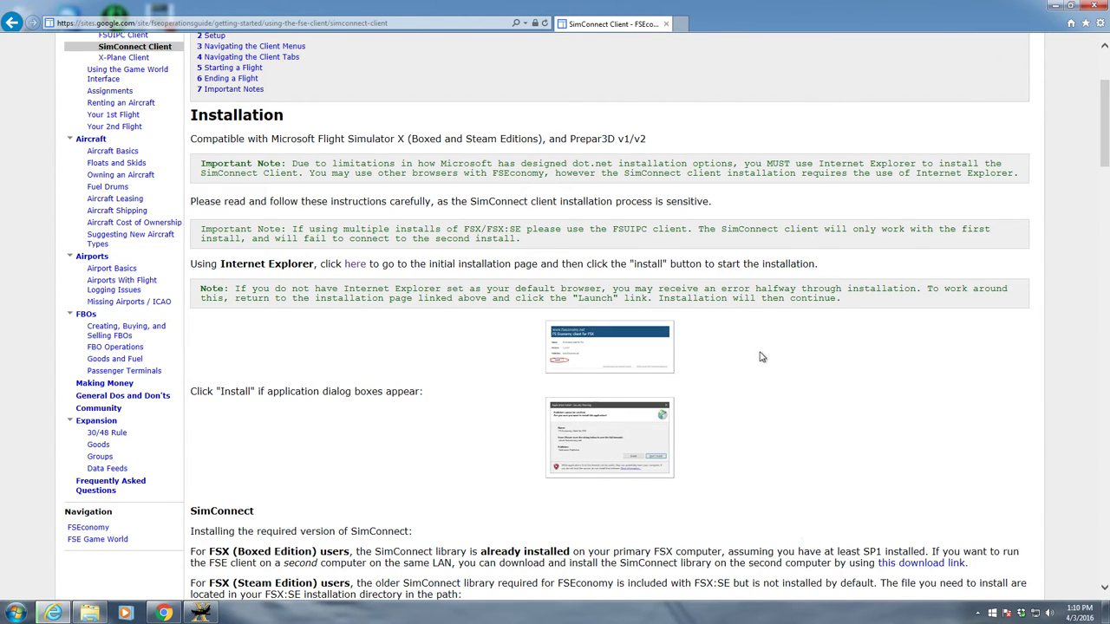
pyautogui.scroll(-1, 785, 407)
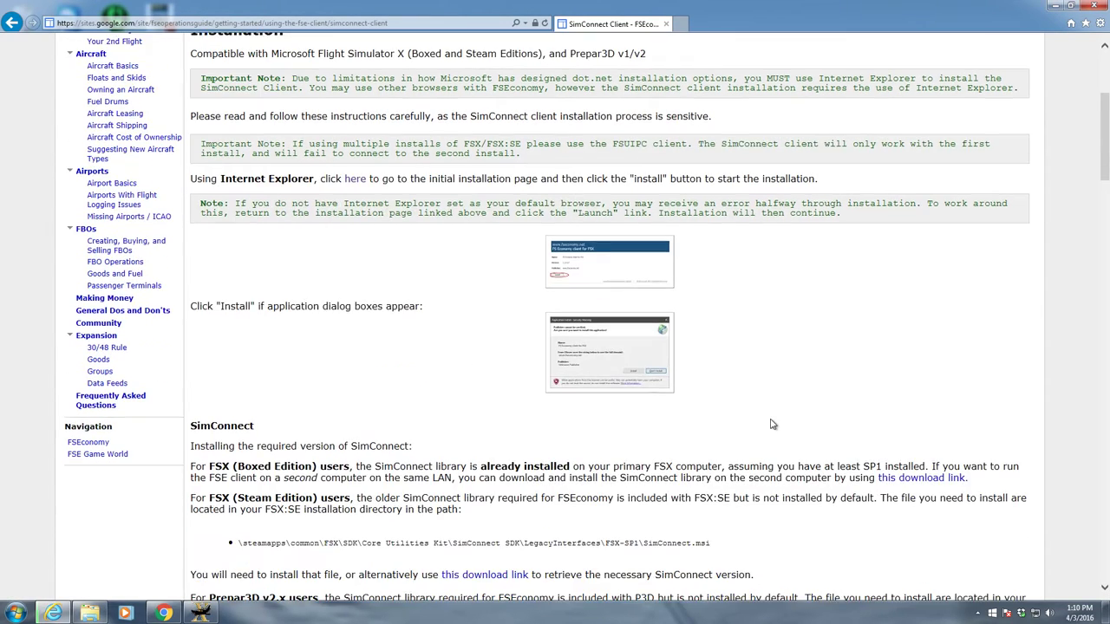
pyautogui.scroll(-3, 742, 399)
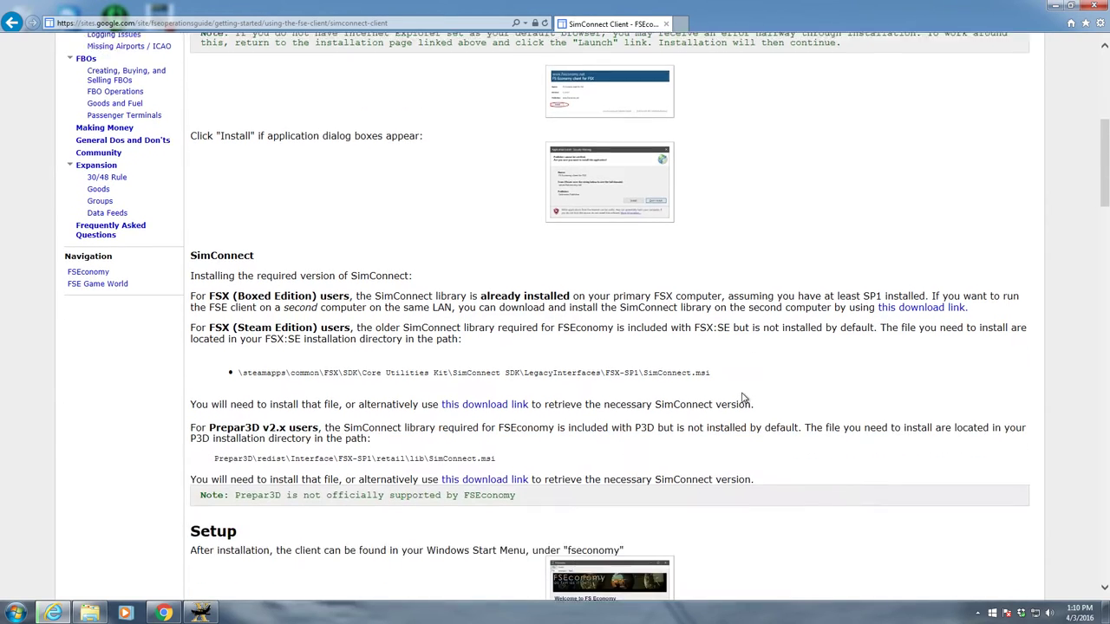
pyautogui.scroll(6, 271, 444)
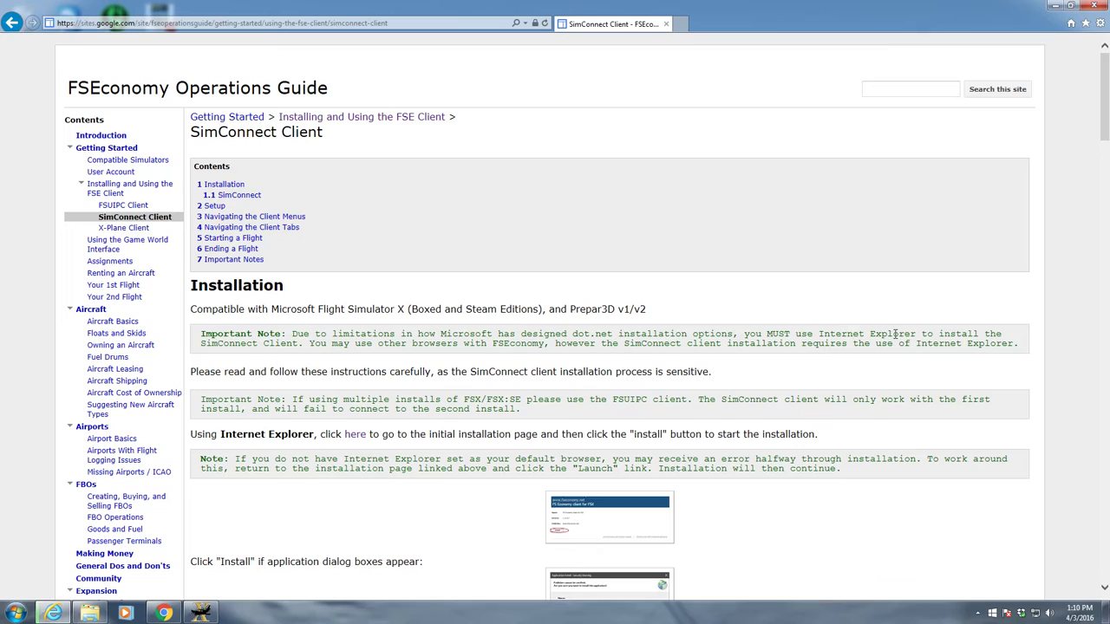
pyautogui.scroll(-3, 719, 366)
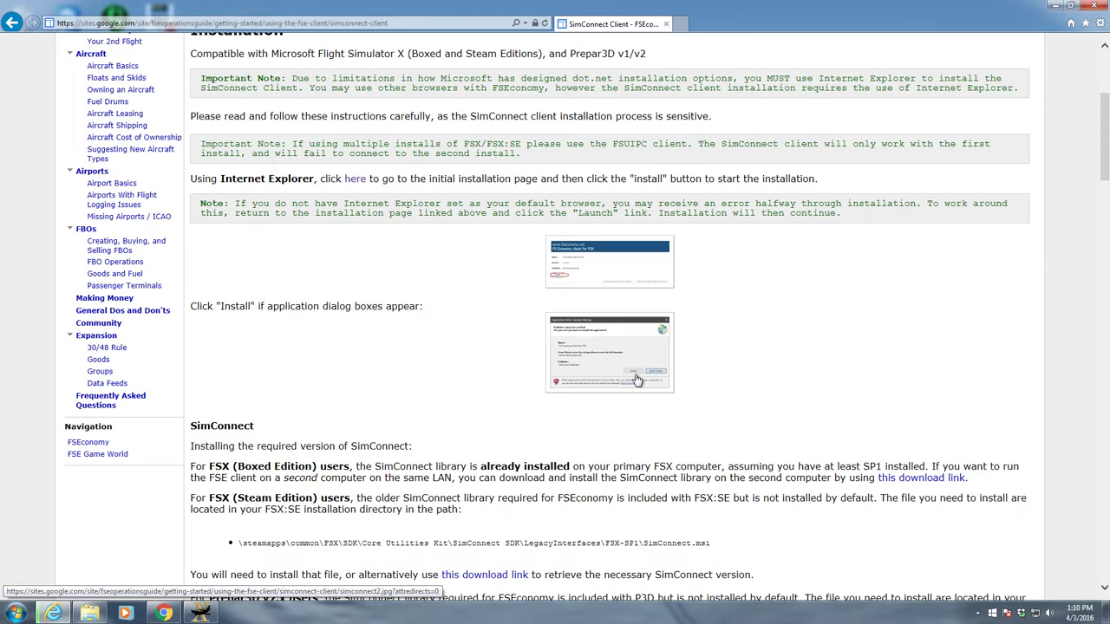
pyautogui.scroll(-1, 699, 282)
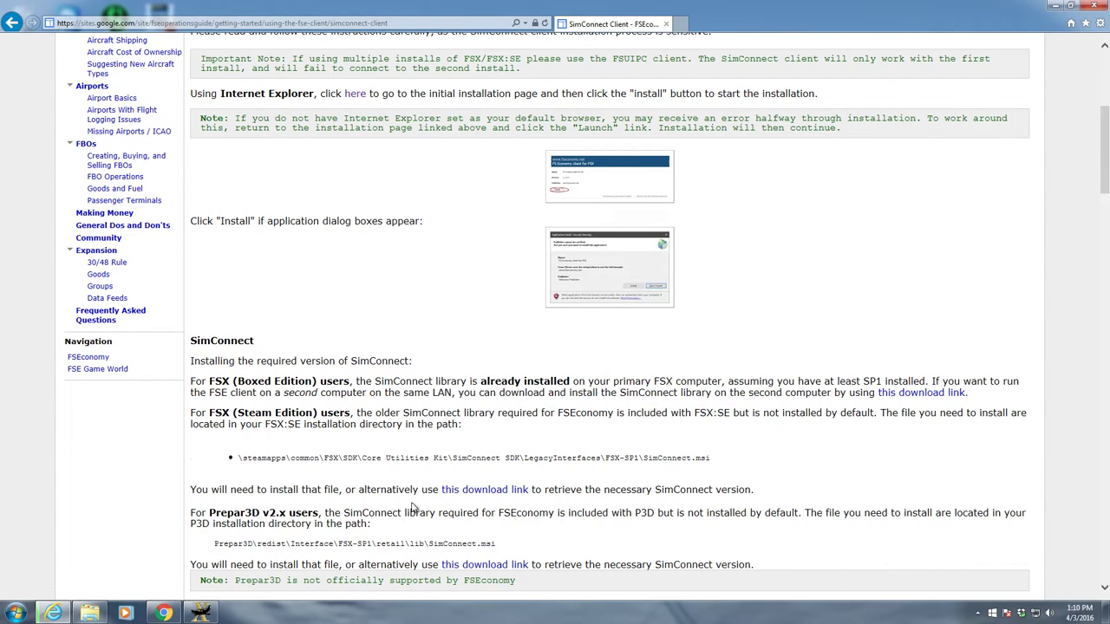
# Request the SimConnect_sp1.msi download for FSX Steam Edition, cancel it, and dismiss the Razer Synapse notification
pyautogui.click(465, 494)
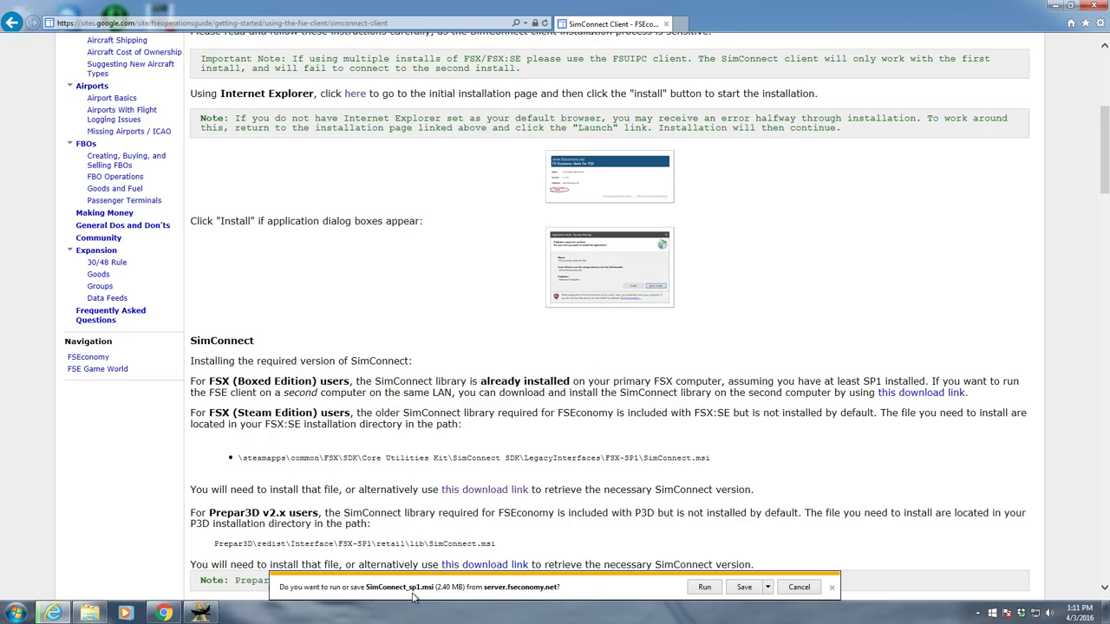
pyautogui.click(801, 589)
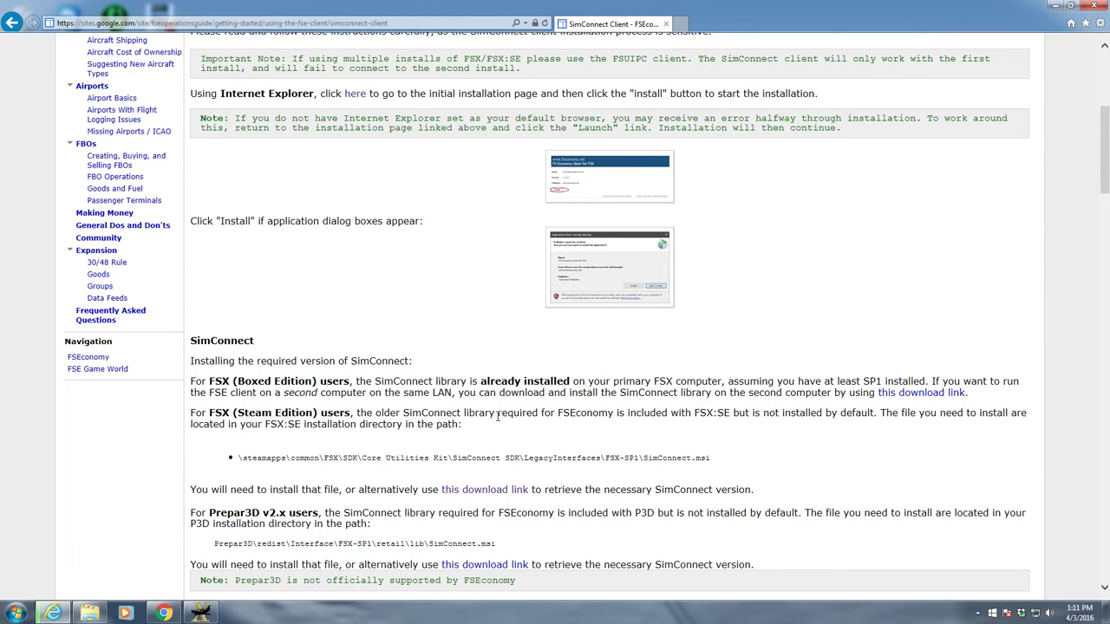
pyautogui.scroll(1, 838, 397)
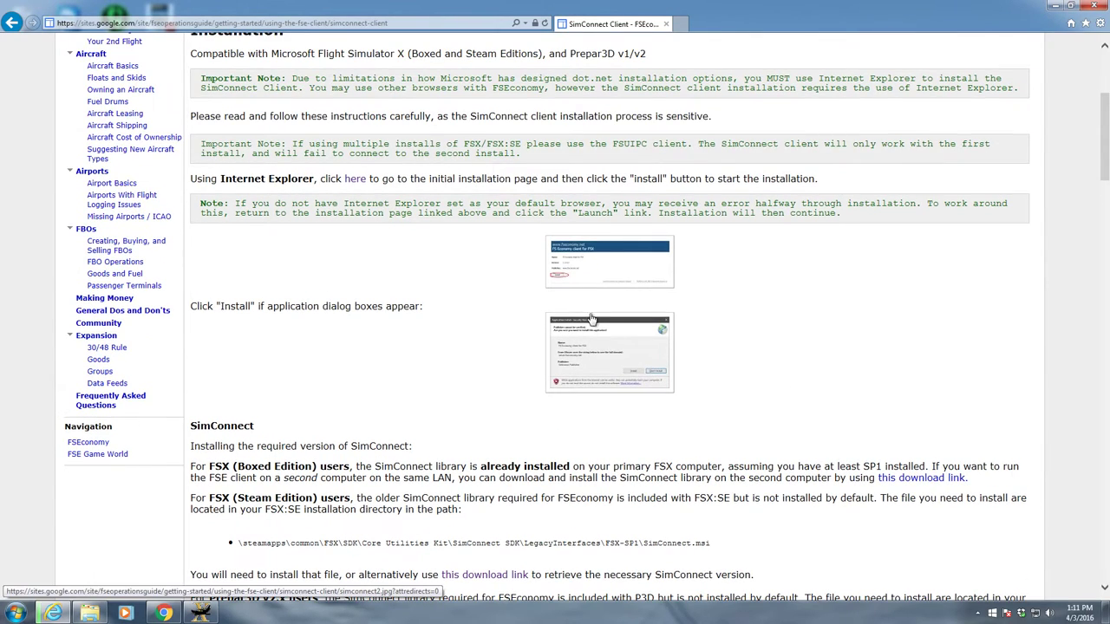
pyautogui.scroll(-1, 828, 442)
pyautogui.scroll(-3, 842, 462)
pyautogui.scroll(1, 841, 461)
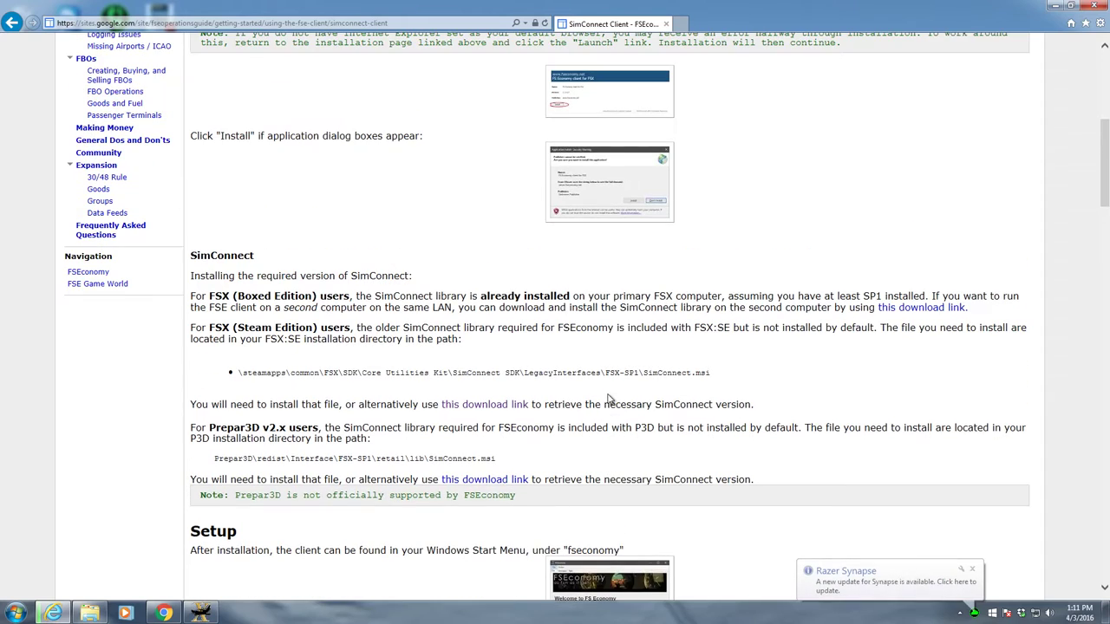
pyautogui.click(972, 569)
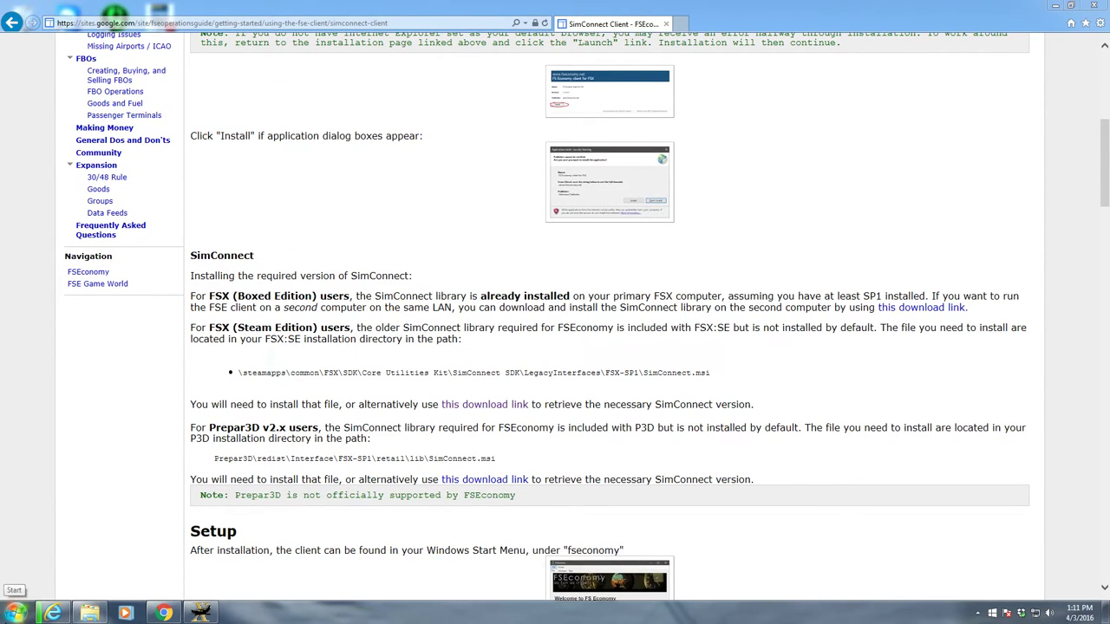
# Open Programs and Features by searching Control Panel for "add"
pyautogui.click(8, 619)
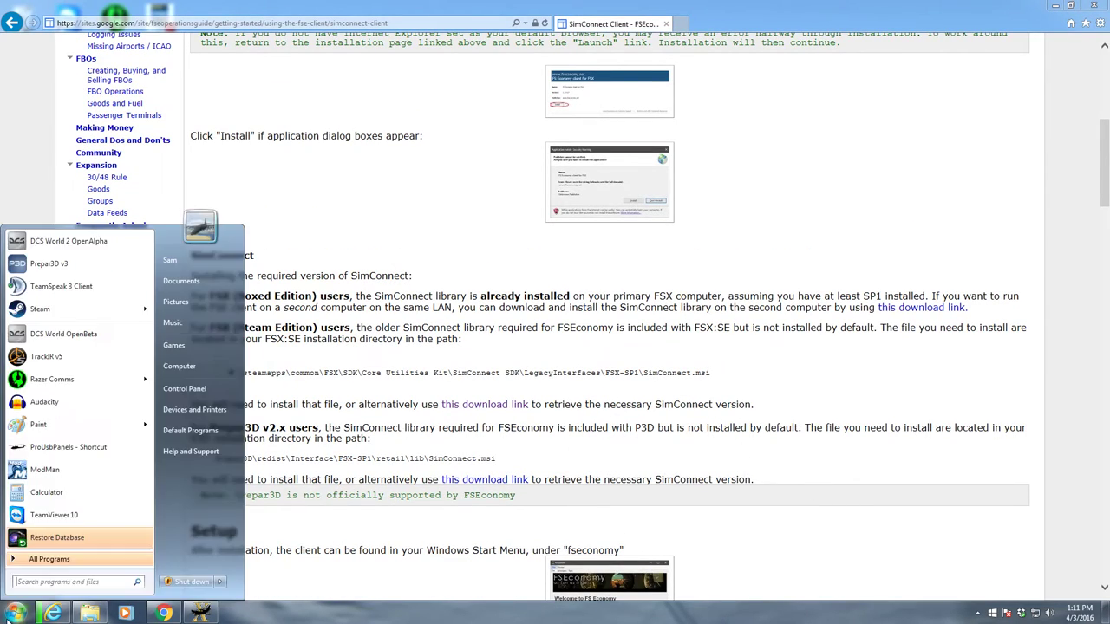
pyautogui.click(192, 390)
pyautogui.click(499, 115)
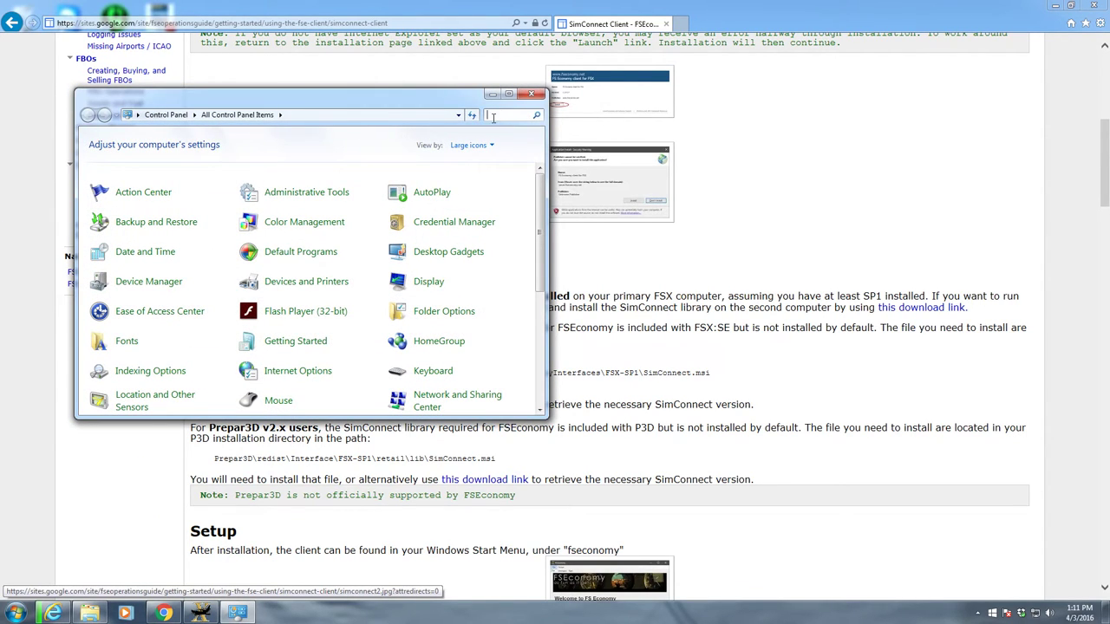
pyautogui.write('add')
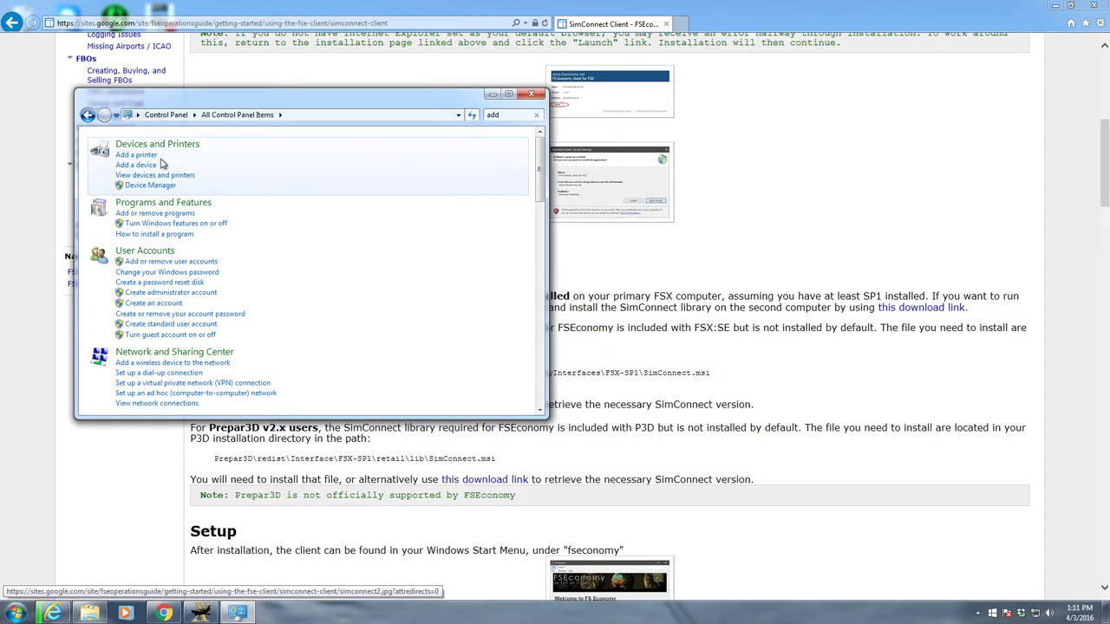
pyautogui.click(163, 202)
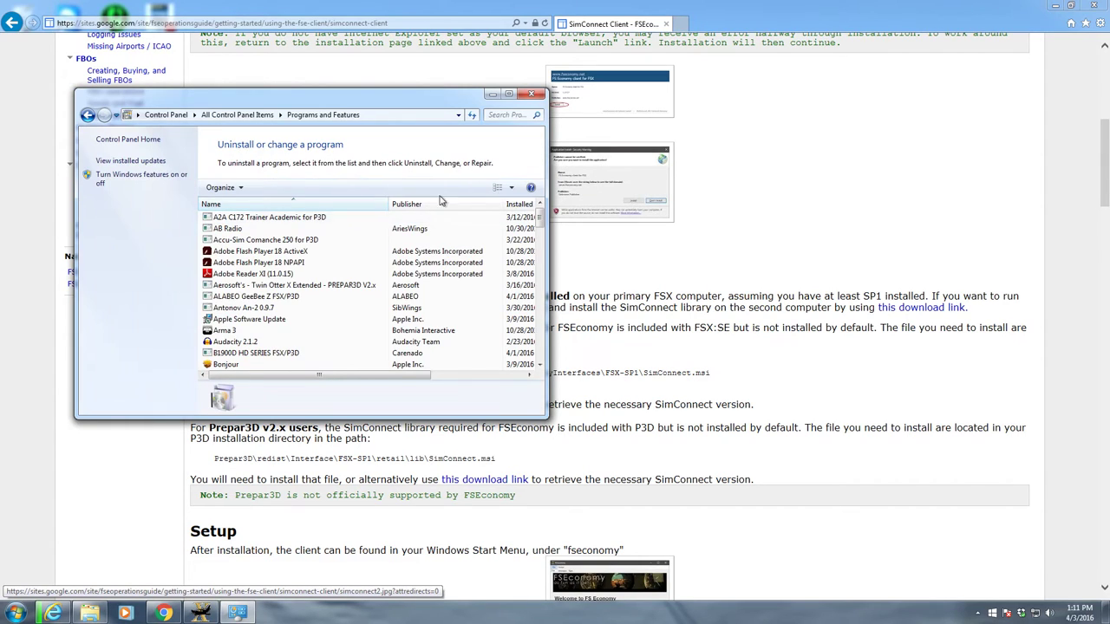
# Check the product versions of both installed Microsoft Flight Simulator SimConnect Client entries and close the program list
pyautogui.scroll(-8, 414, 264)
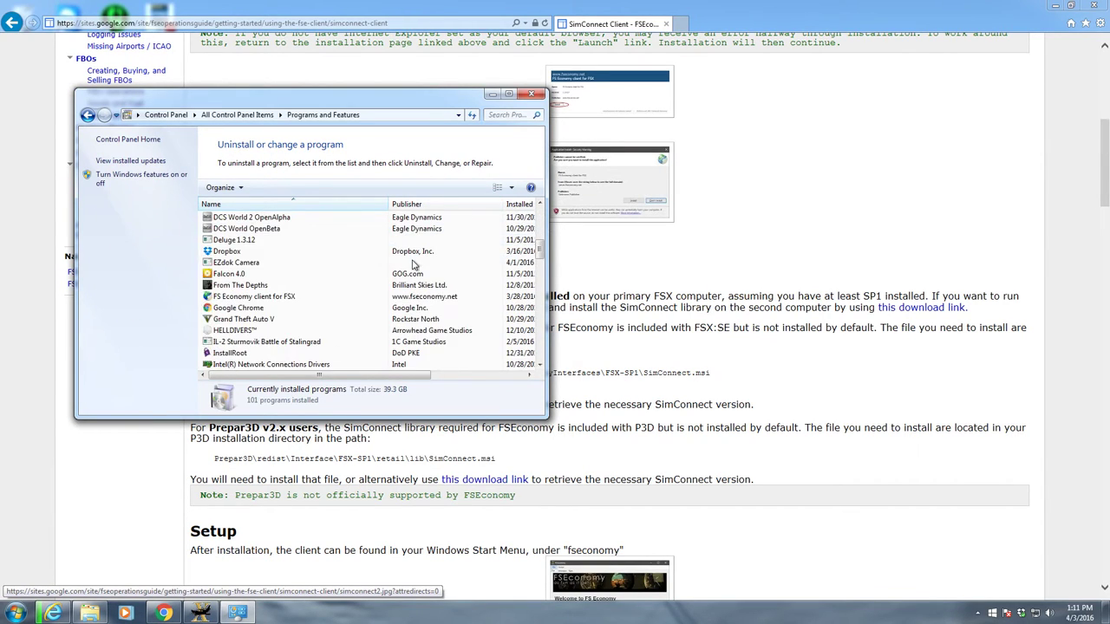
pyautogui.scroll(-7, 414, 264)
pyautogui.scroll(2, 372, 271)
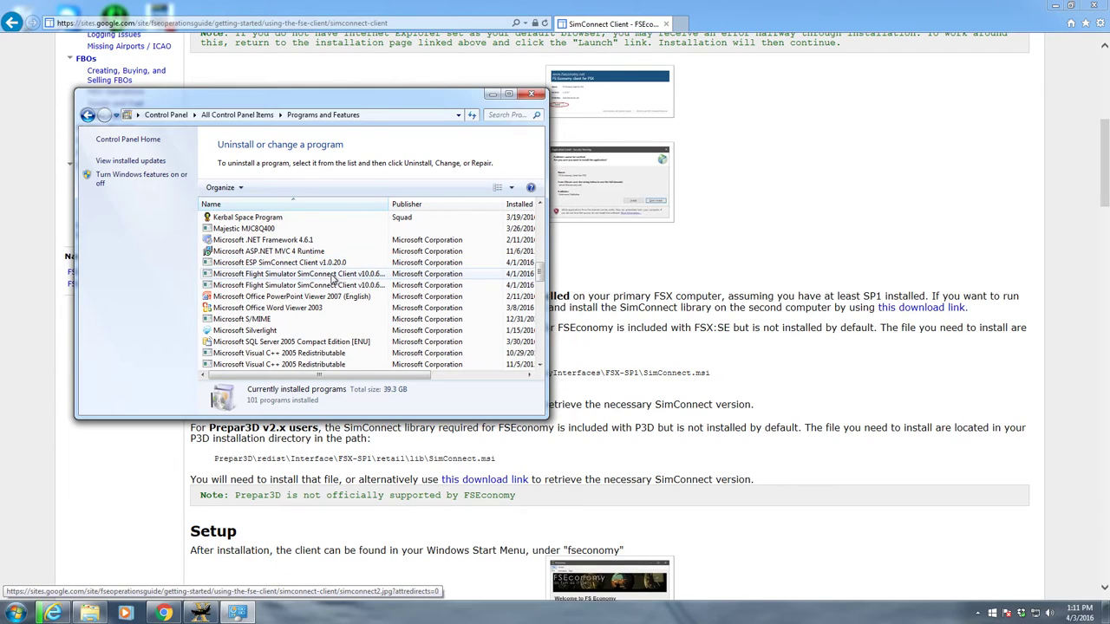
pyautogui.click(330, 274)
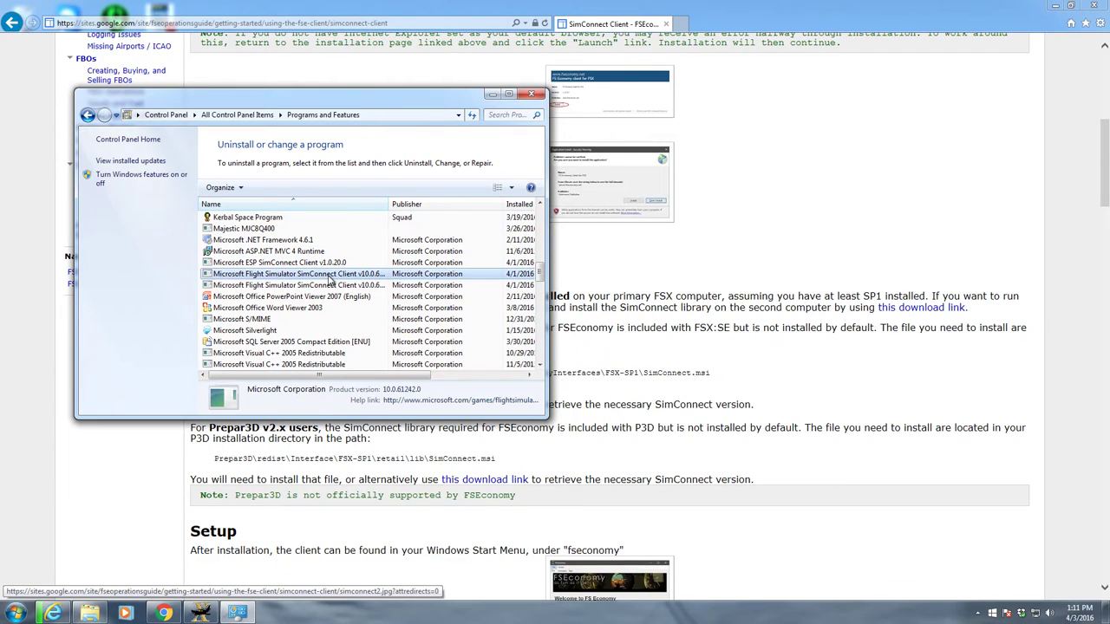
pyautogui.click(322, 286)
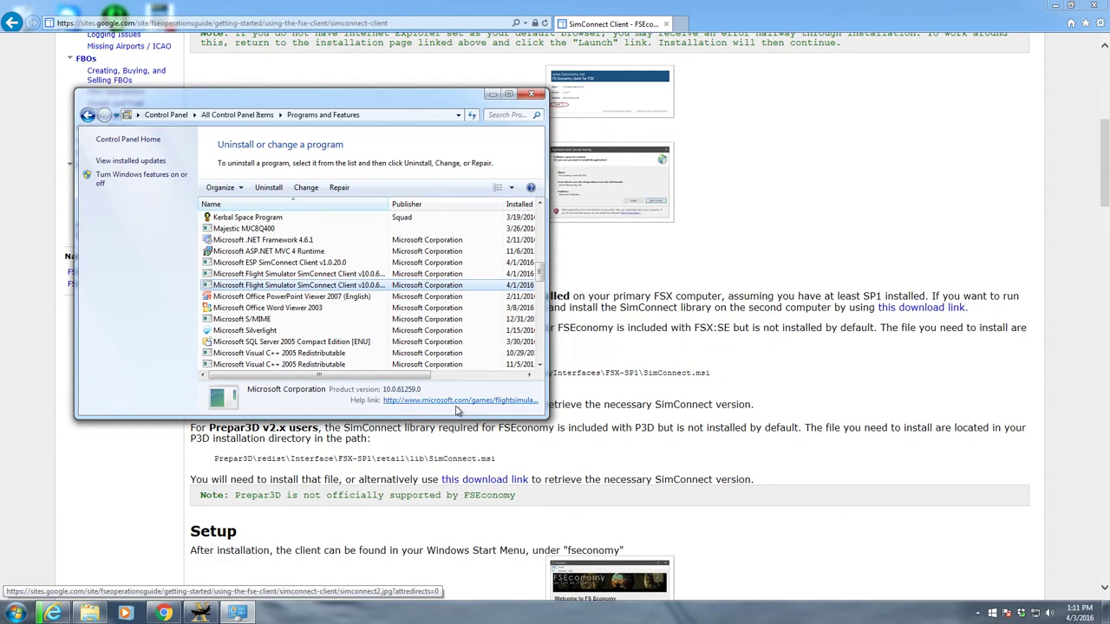
pyautogui.click(531, 94)
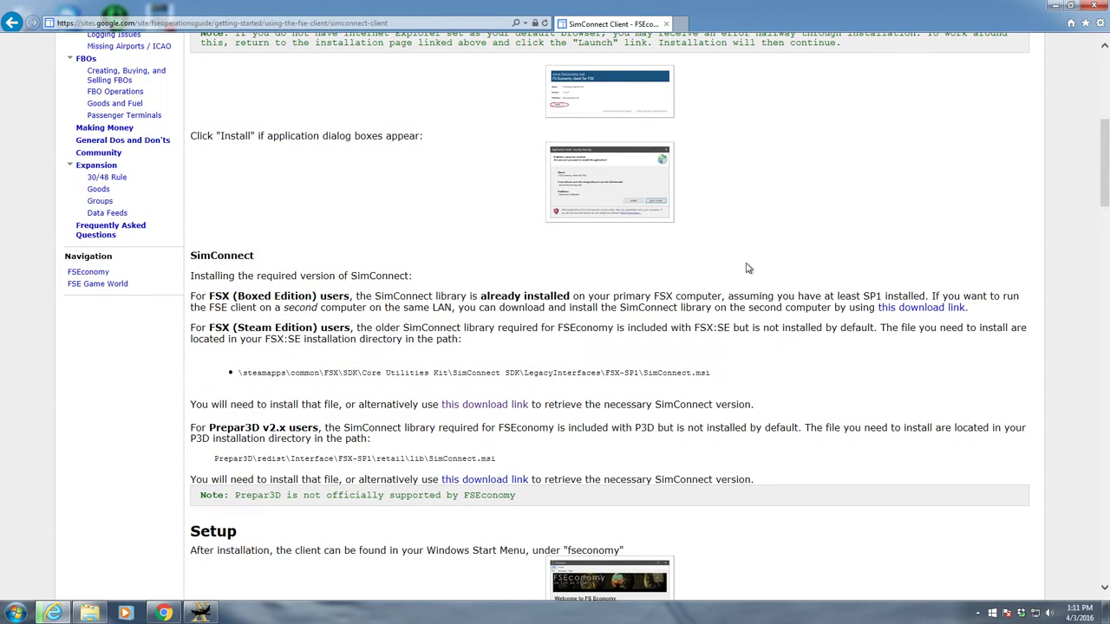
# Open the FS Economy client for FSX installation page from the guide, check its version number, and close the page
pyautogui.scroll(5, 749, 273)
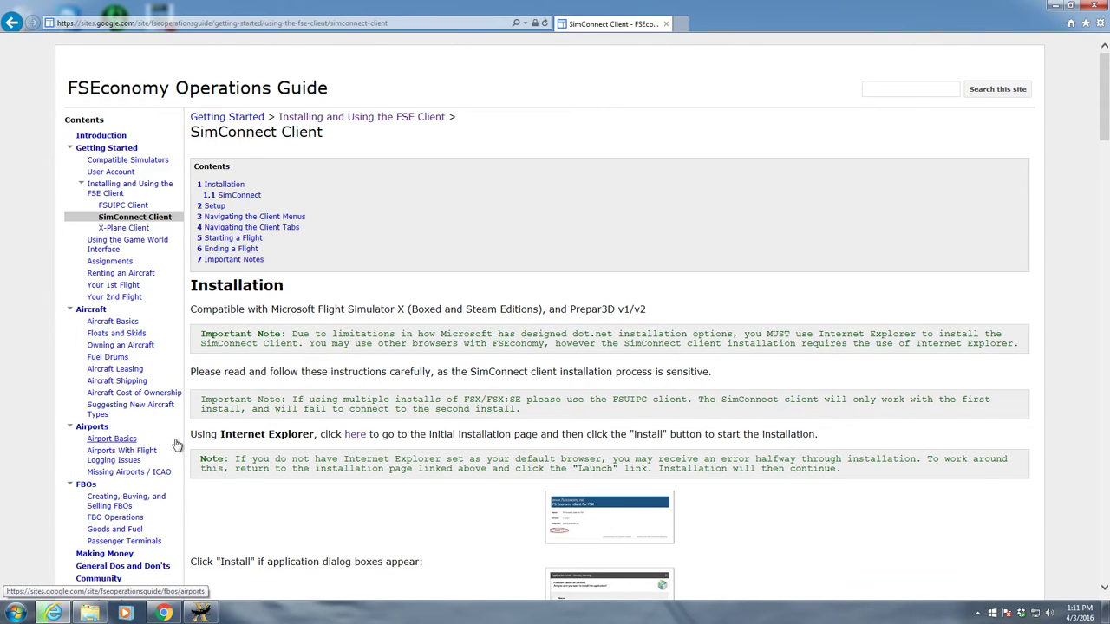
pyautogui.rightClick(355, 438)
pyautogui.click(356, 438)
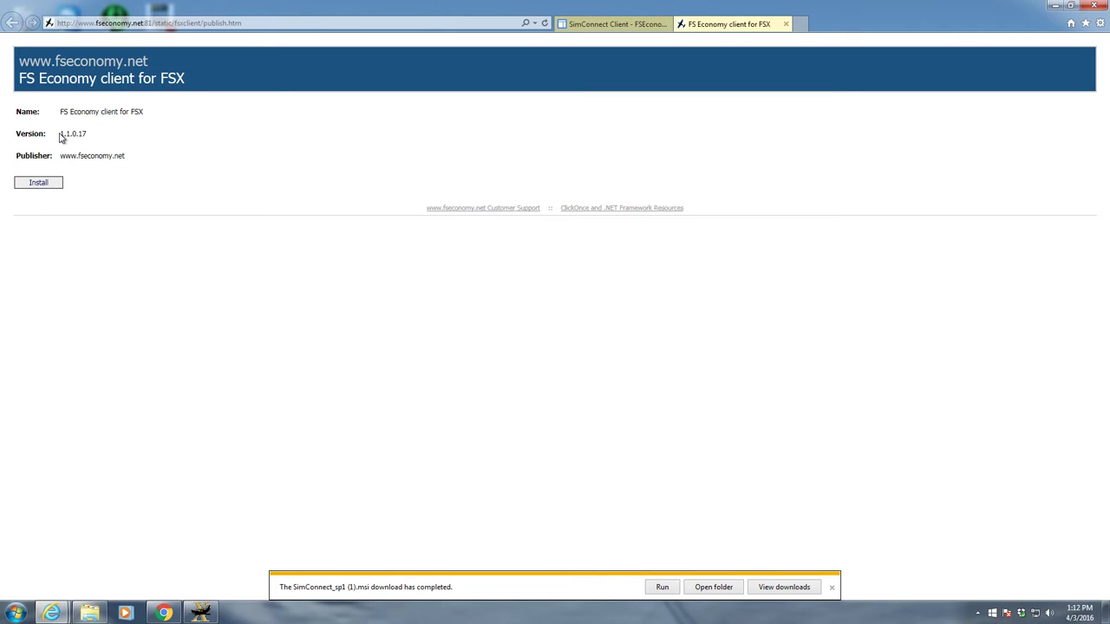
pyautogui.moveTo(60, 136); pyautogui.dragTo(102, 138)
pyautogui.click(89, 176)
pyautogui.click(831, 588)
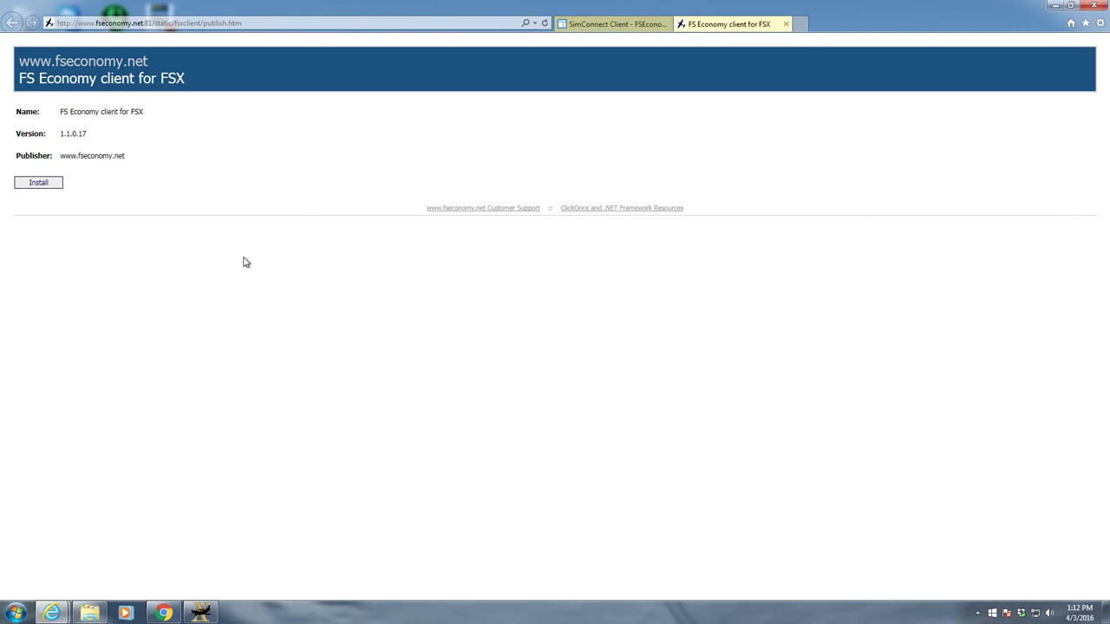
pyautogui.click(785, 24)
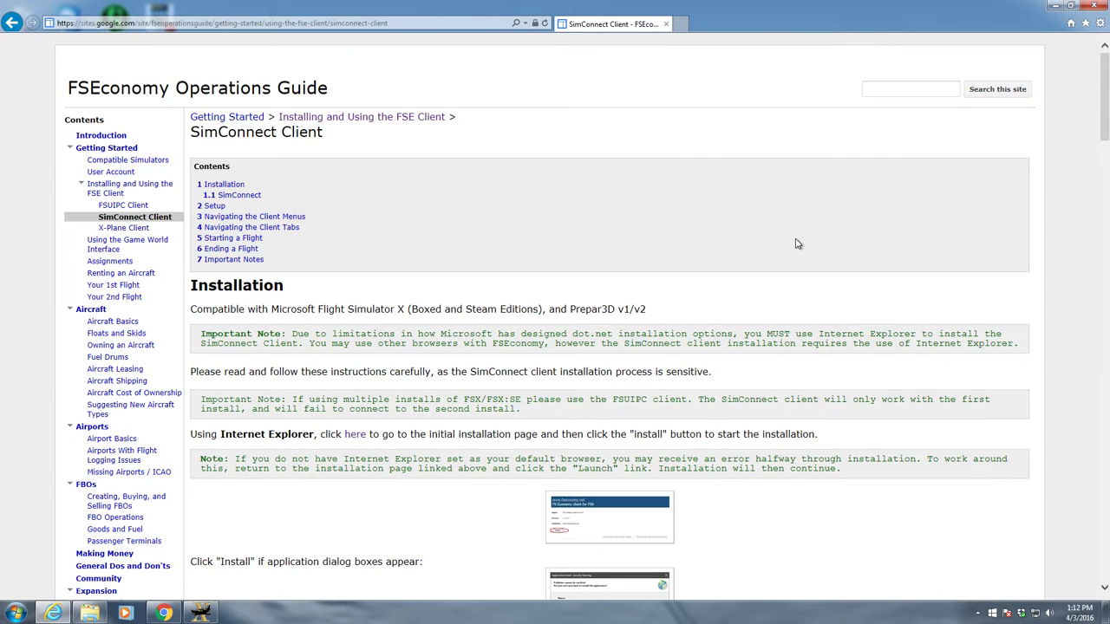
pyautogui.click(1056, 6)
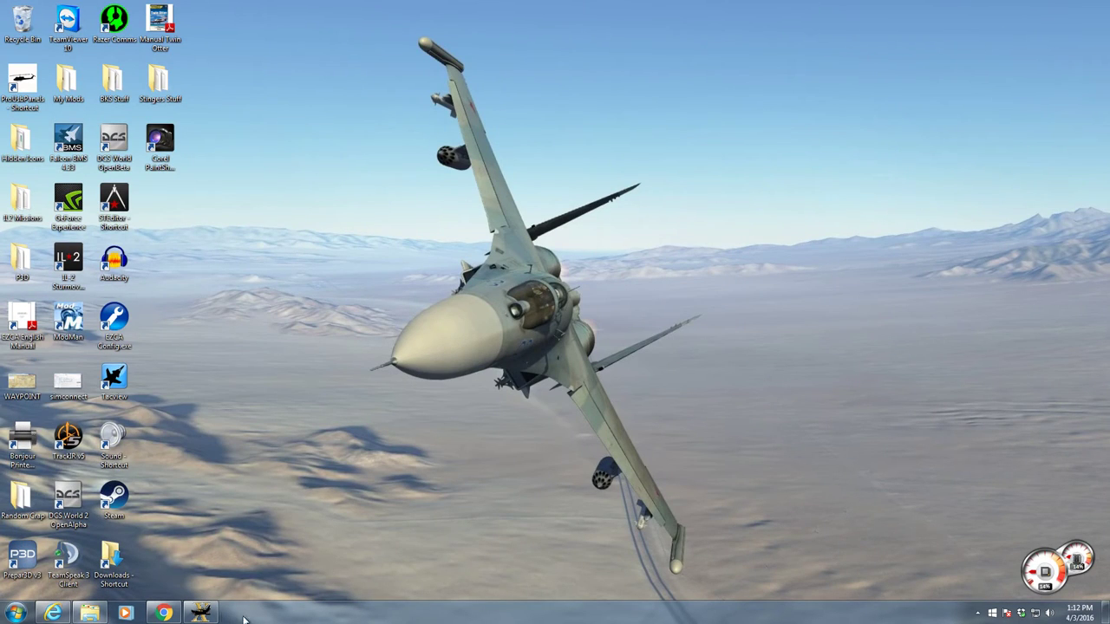
pyautogui.press('super')
pyautogui.click(69, 560)
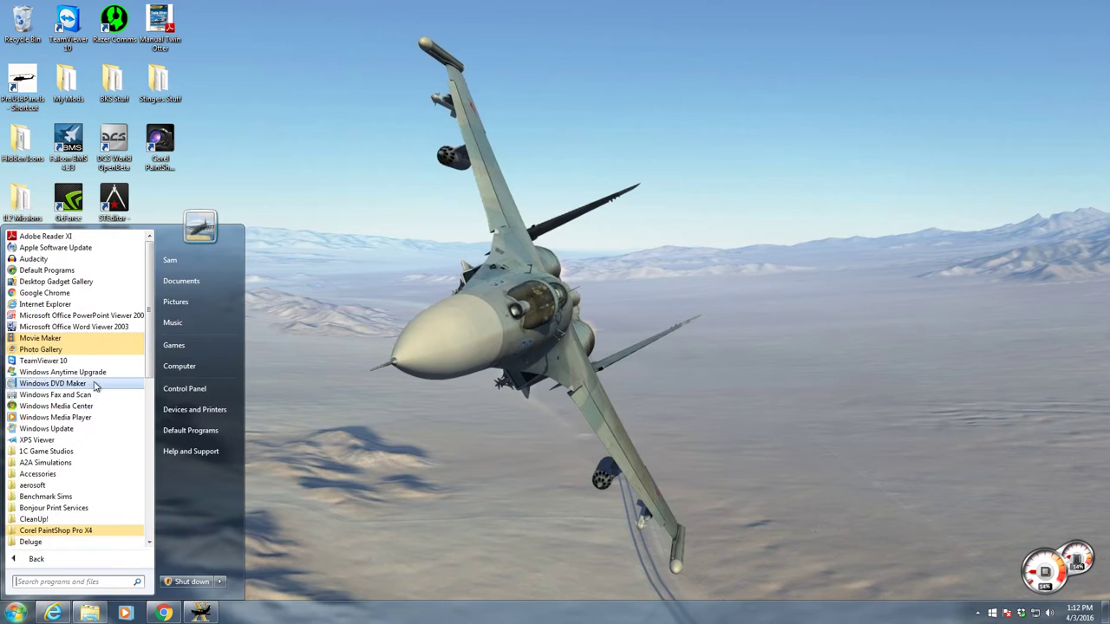
pyautogui.scroll(-3, 130, 405)
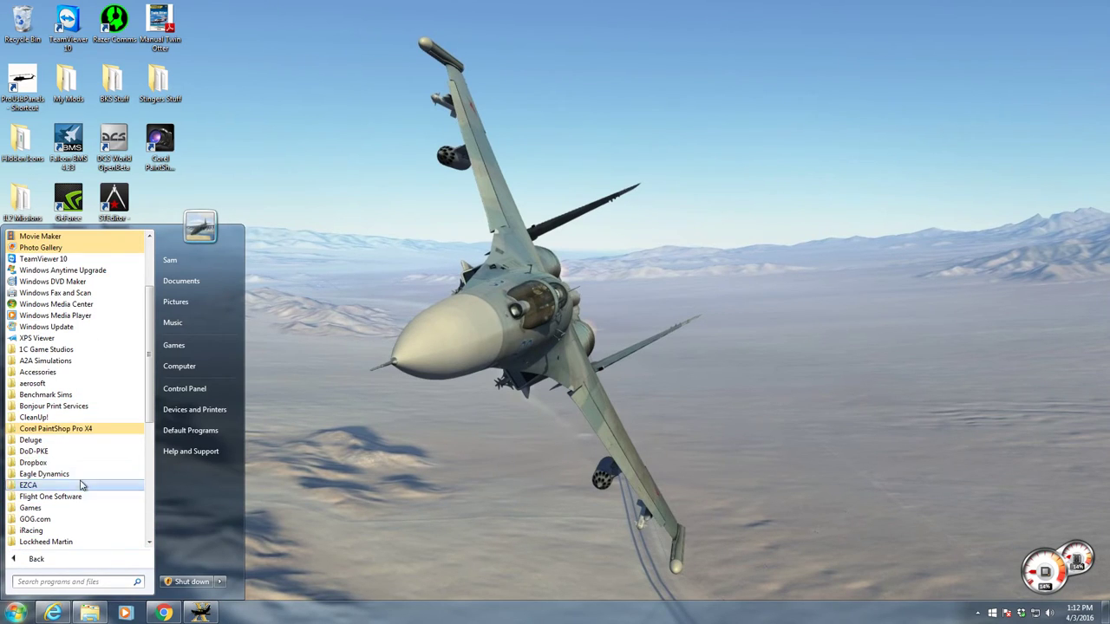
pyautogui.scroll(-8, 82, 485)
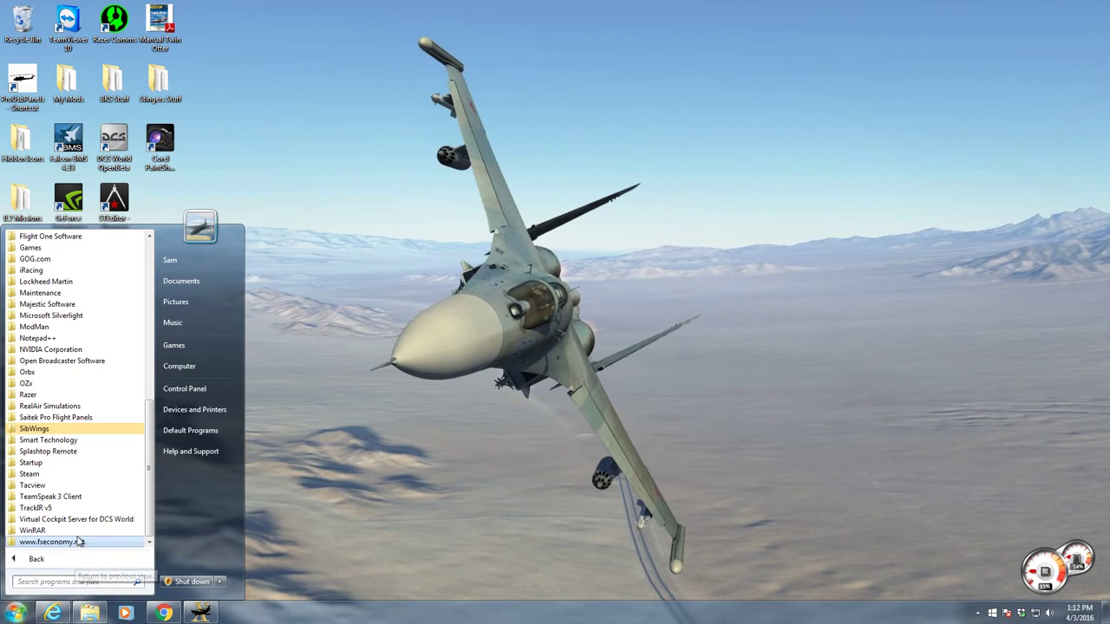
pyautogui.click(78, 542)
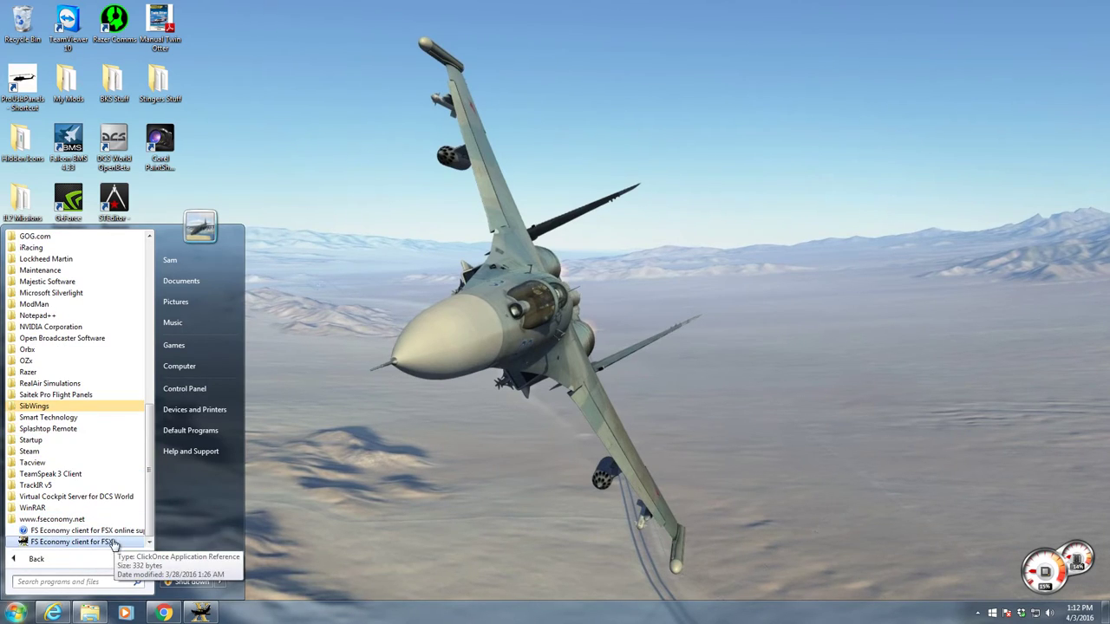
pyautogui.click(113, 543)
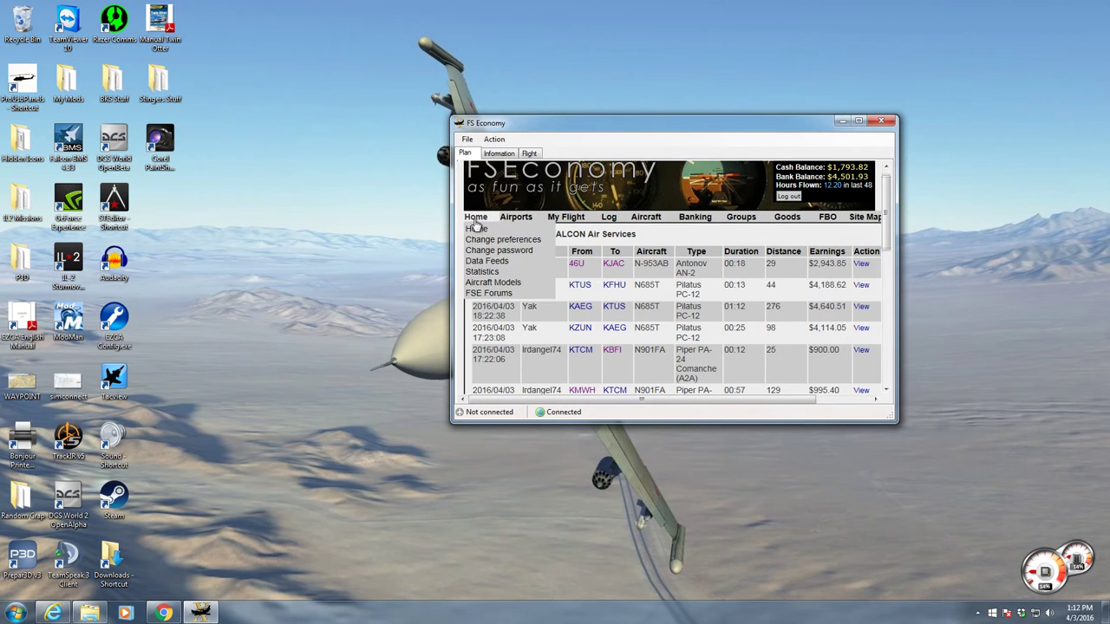
pyautogui.click(477, 227)
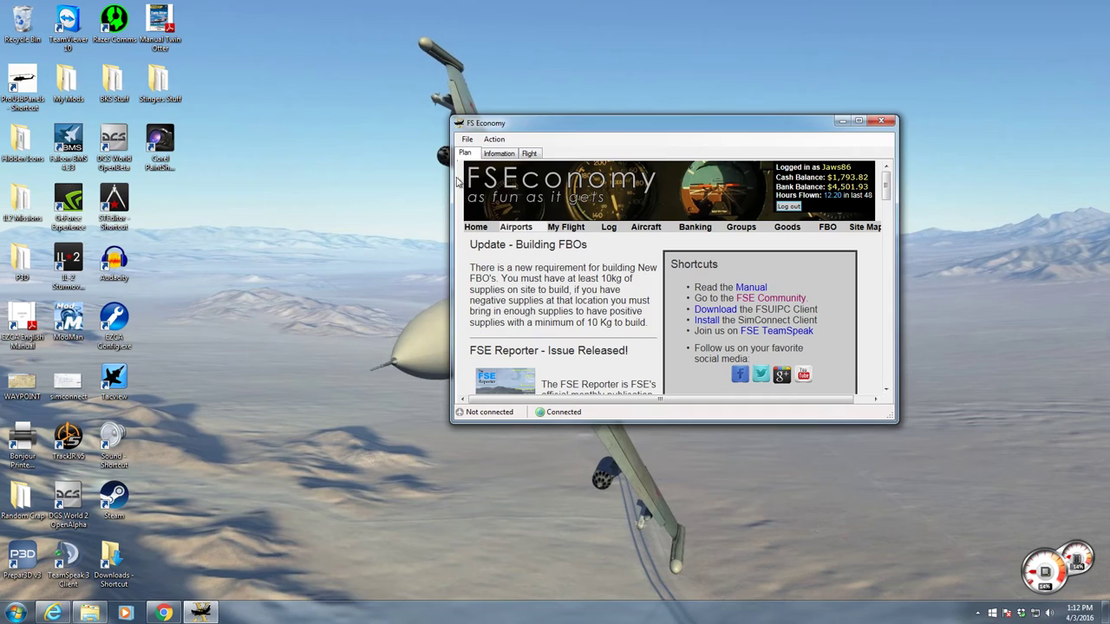
# Open the client's configuration and examine the account username and password fields
pyautogui.click(465, 141)
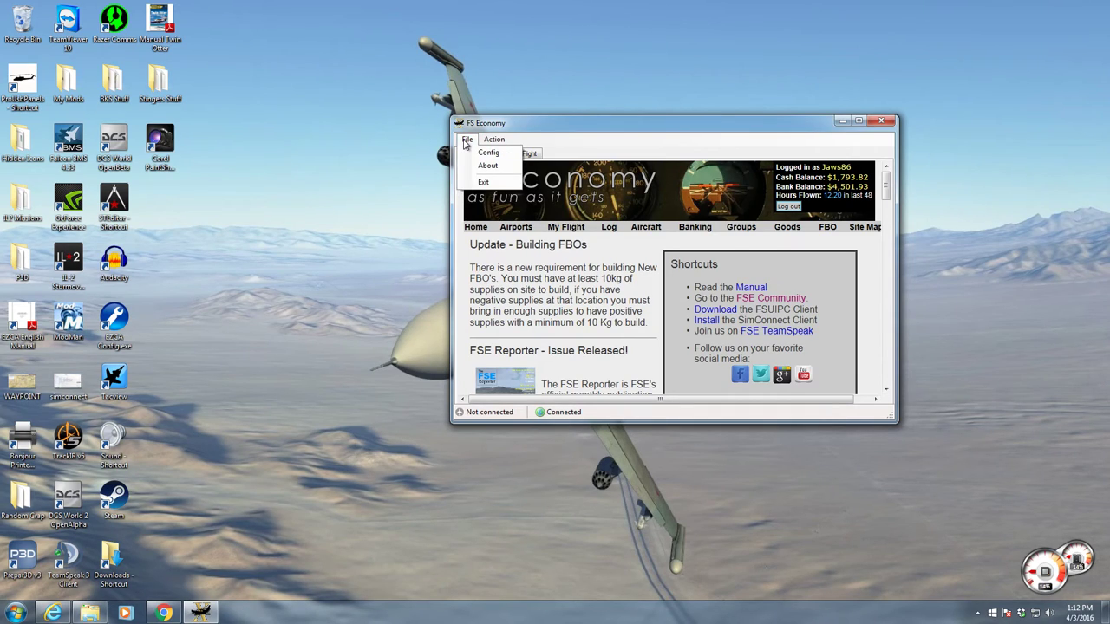
pyautogui.click(488, 153)
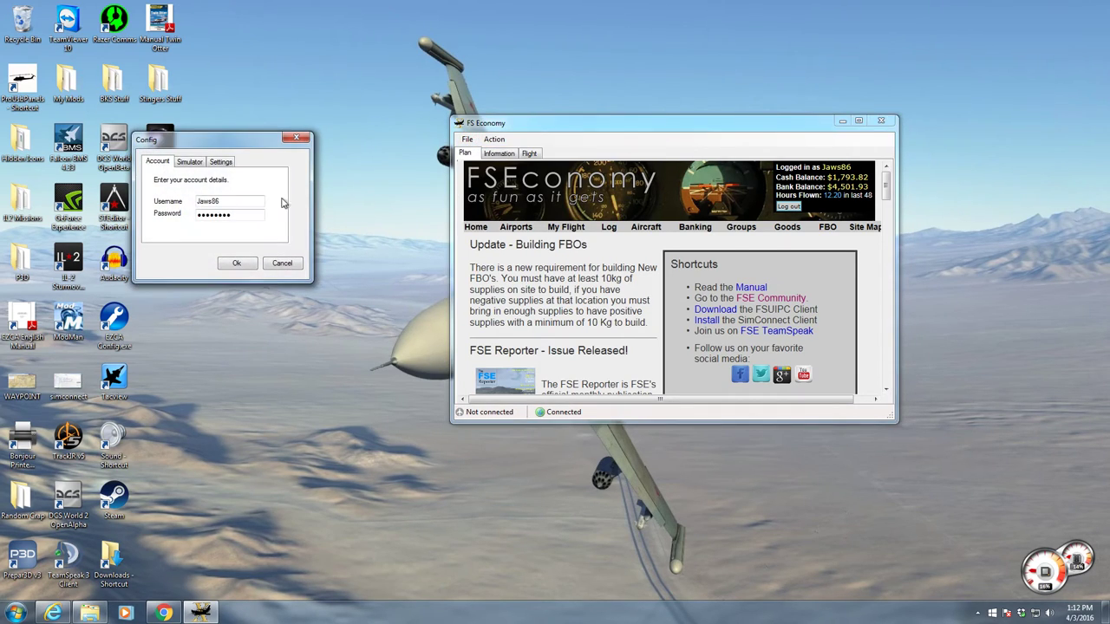
pyautogui.doubleClick(232, 201)
pyautogui.doubleClick(246, 215)
pyautogui.click(234, 203)
pyautogui.hotkey('shift', 'Tab')
pyautogui.press('Tab')
pyautogui.click(202, 210)
# Check the simulator location and the flight-finished dialog setting in the client configuration, and accept the configuration
pyautogui.click(199, 164)
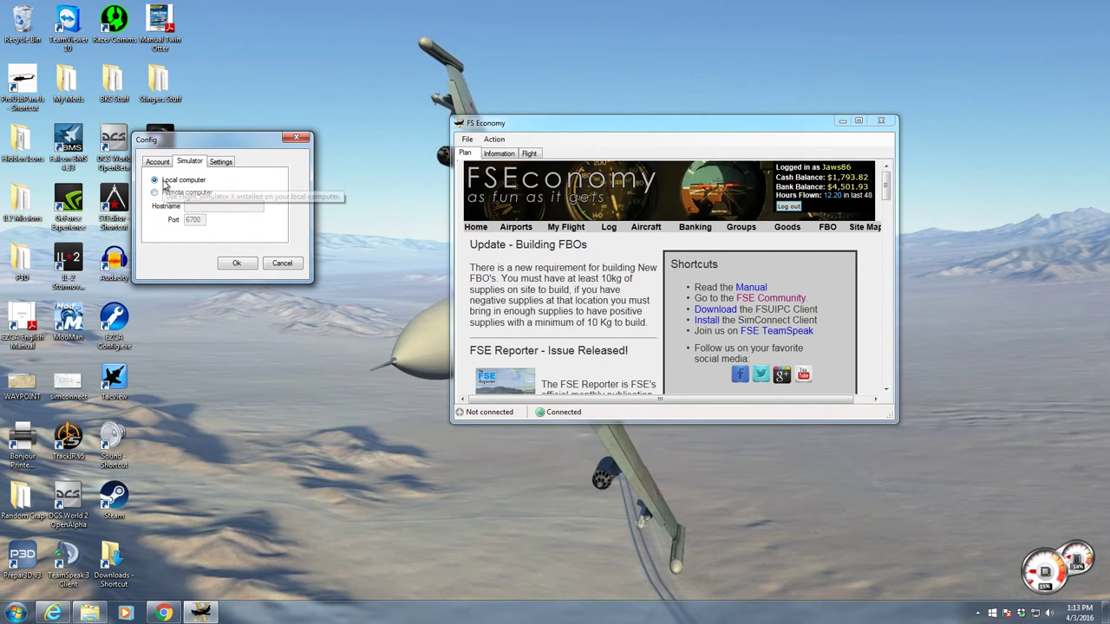
pyautogui.click(231, 163)
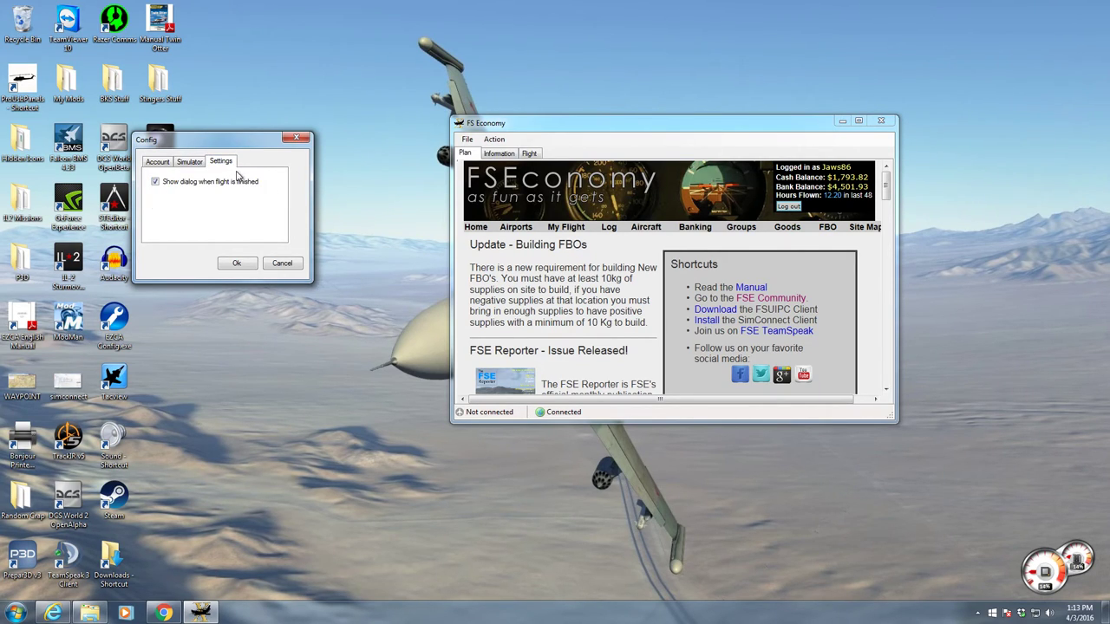
pyautogui.click(156, 182)
pyautogui.click(161, 169)
pyautogui.click(236, 263)
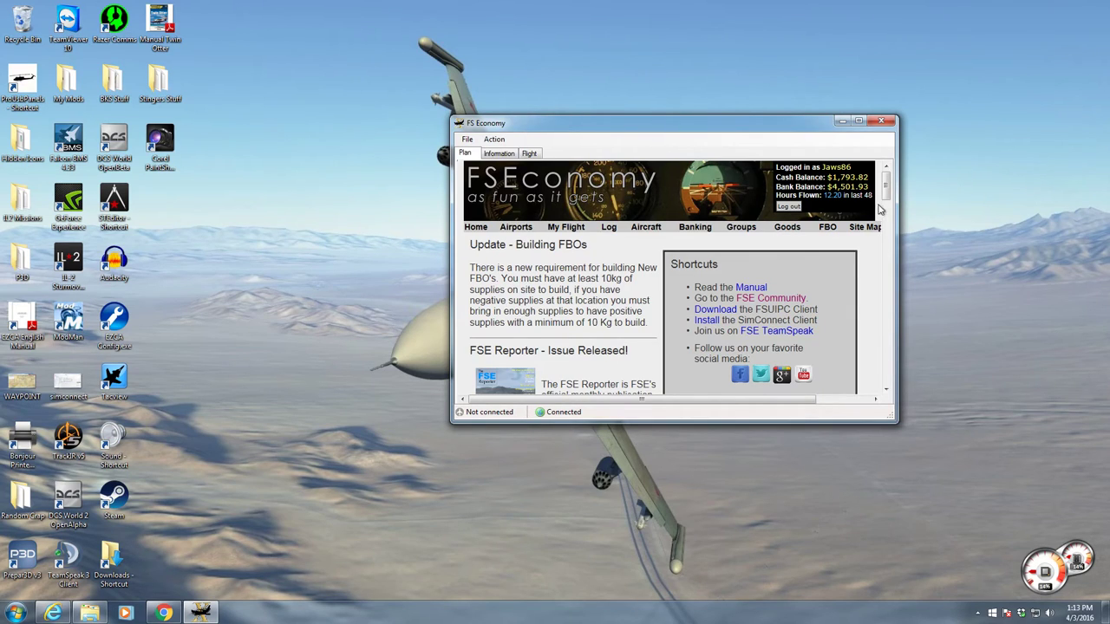
pyautogui.scroll(-1, 886, 196)
pyautogui.scroll(1, 887, 196)
pyautogui.scroll(-1, 879, 193)
pyautogui.scroll(1, 879, 192)
pyautogui.scroll(-1, 890, 196)
pyautogui.scroll(1, 889, 196)
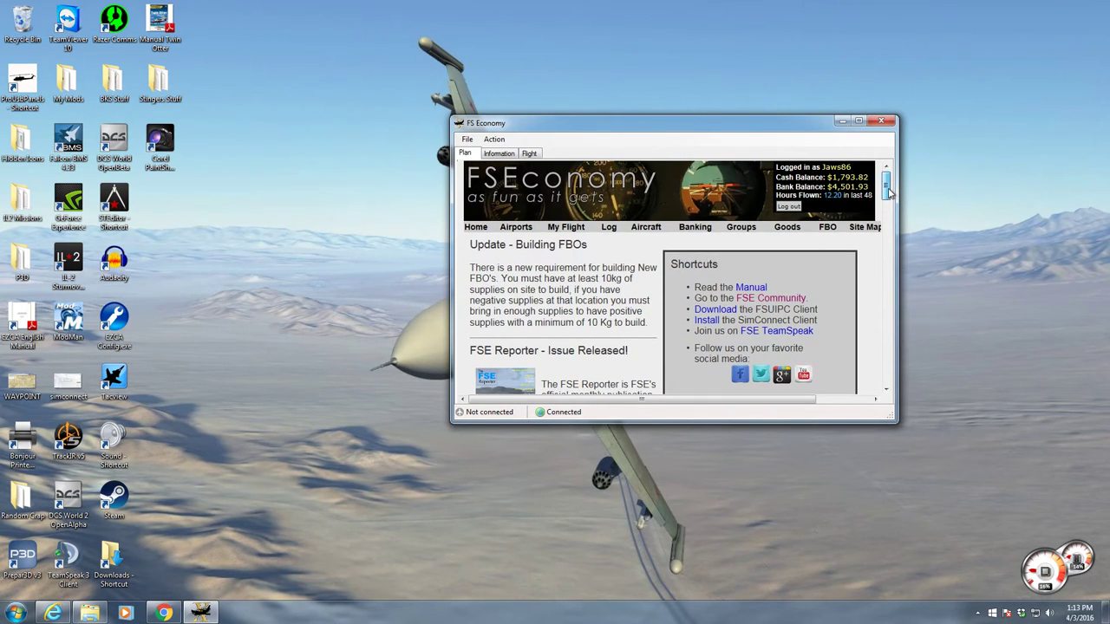
# Open the My Flight page and look through the assignments in the Holding Area
pyautogui.click(581, 228)
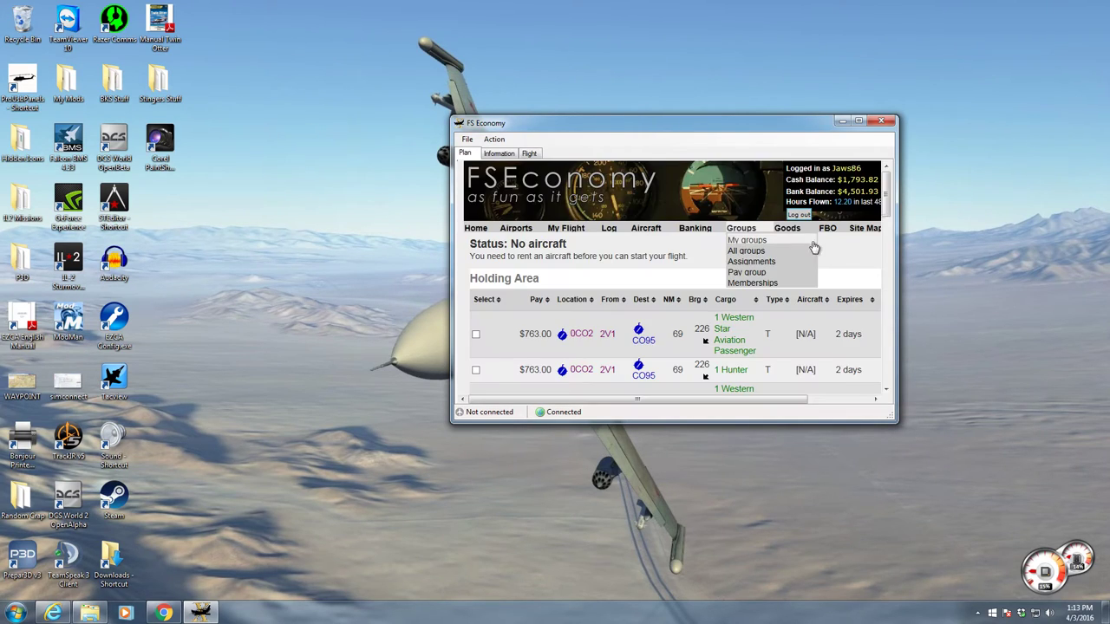
pyautogui.scroll(-3, 815, 251)
pyautogui.scroll(-10, 807, 254)
pyautogui.scroll(8, 783, 255)
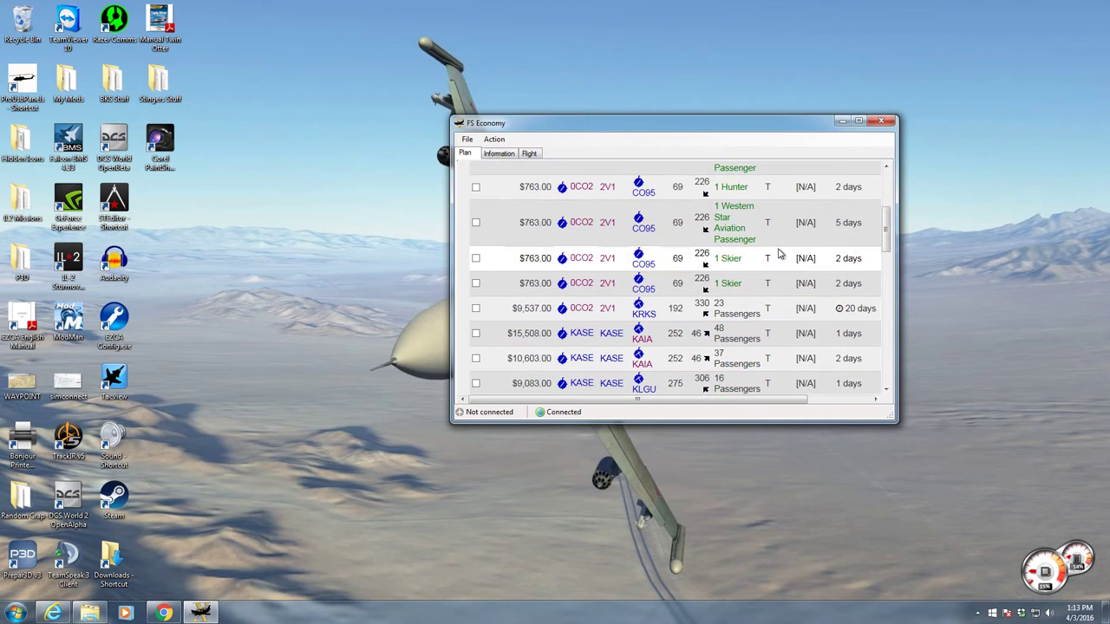
# Open the page of airport 0CO2 and rent the Bombardier Dash-8 Q400 N721AL dry
pyautogui.click(581, 187)
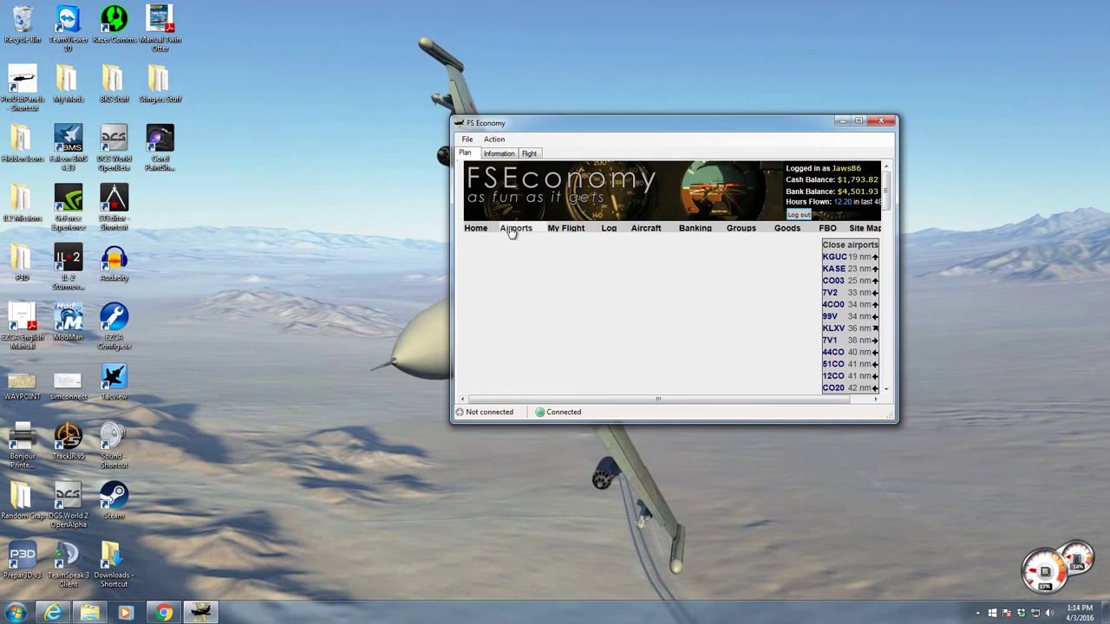
pyautogui.scroll(-5, 745, 263)
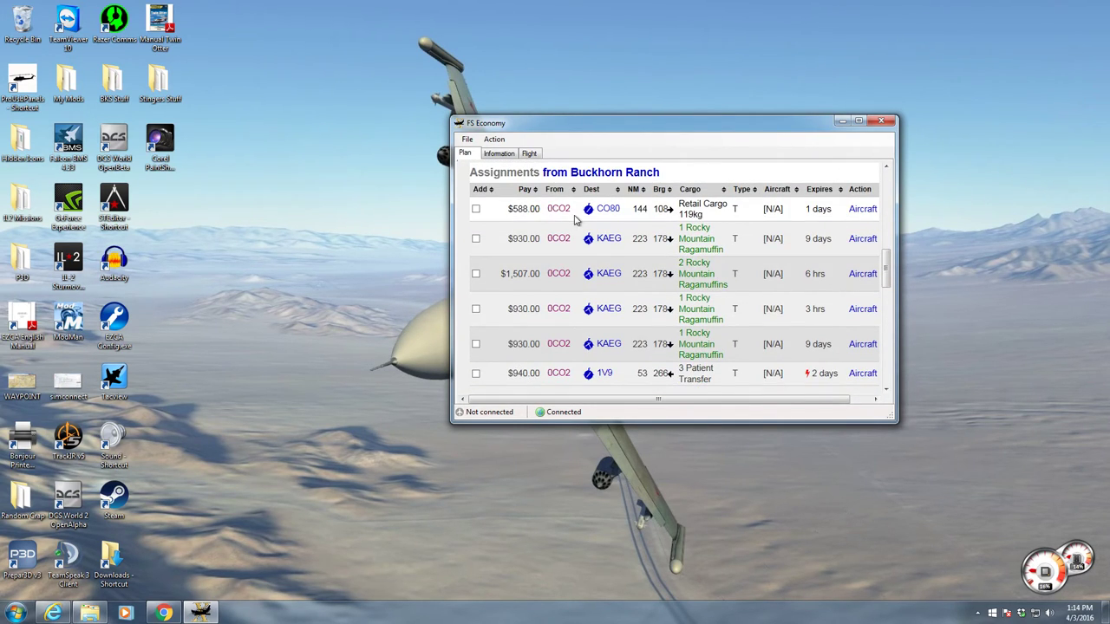
pyautogui.scroll(-5, 745, 262)
pyautogui.scroll(-3, 743, 267)
pyautogui.scroll(1, 780, 256)
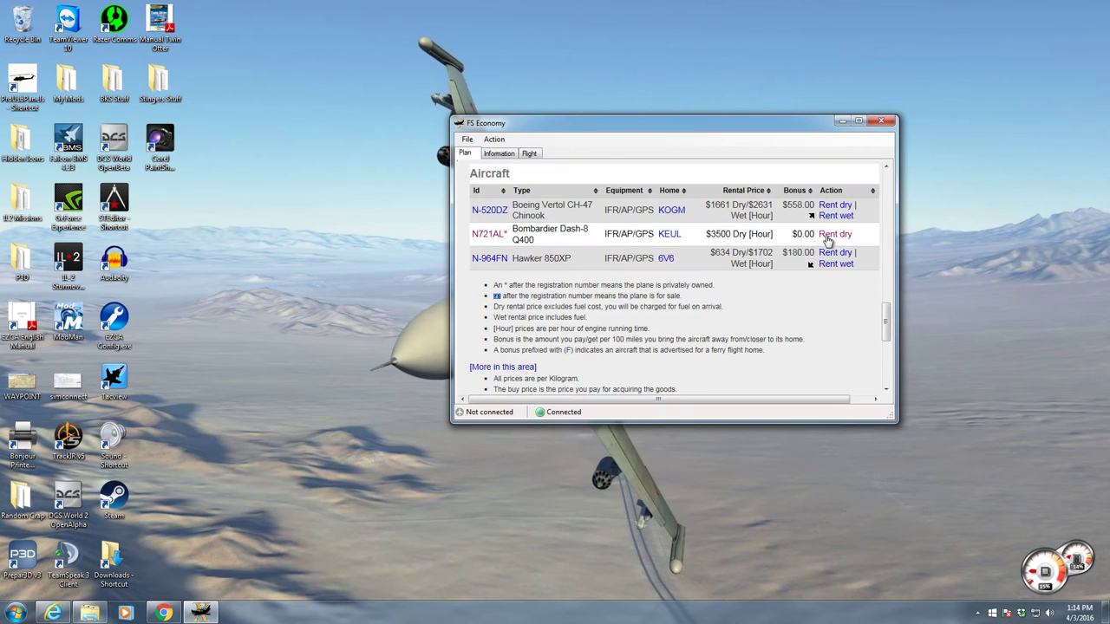
pyautogui.scroll(4, 706, 269)
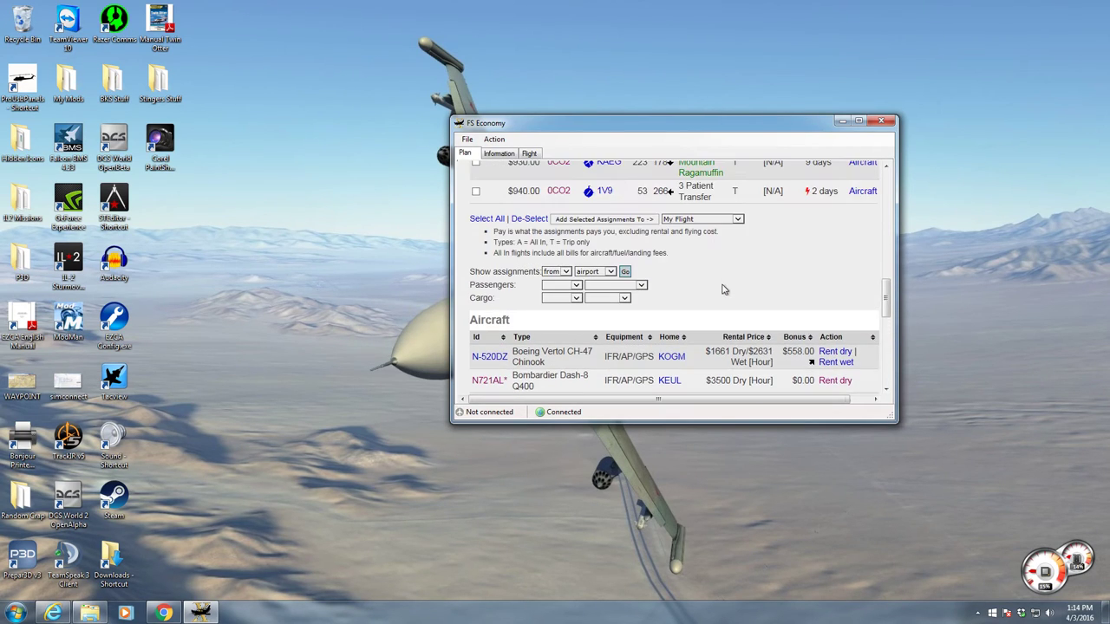
pyautogui.scroll(4, 732, 236)
pyautogui.scroll(-4, 558, 225)
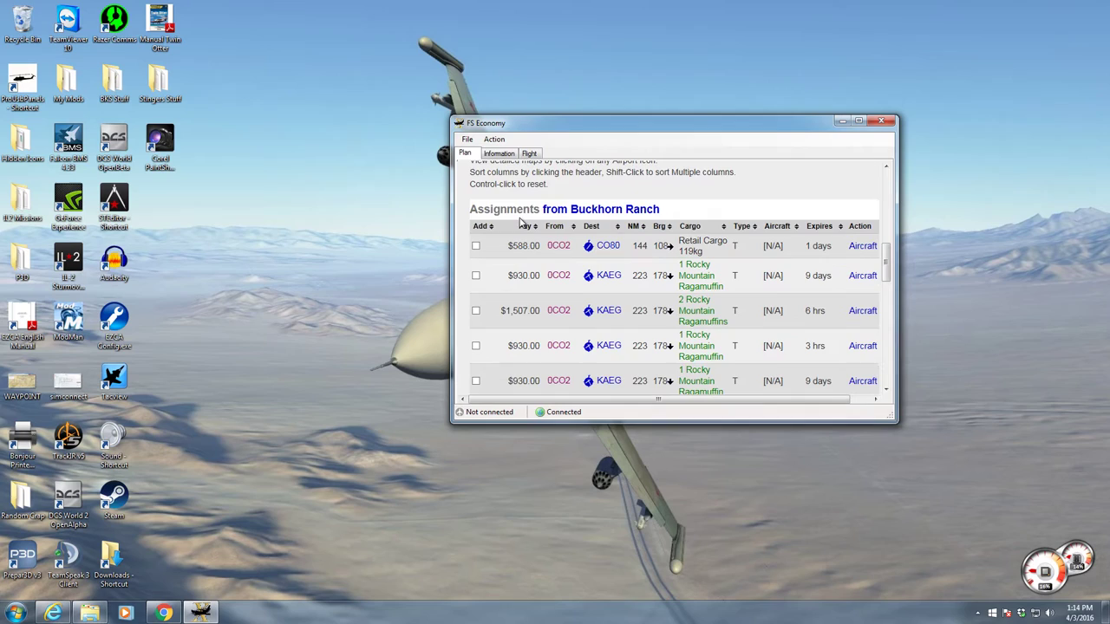
pyautogui.scroll(-3, 557, 225)
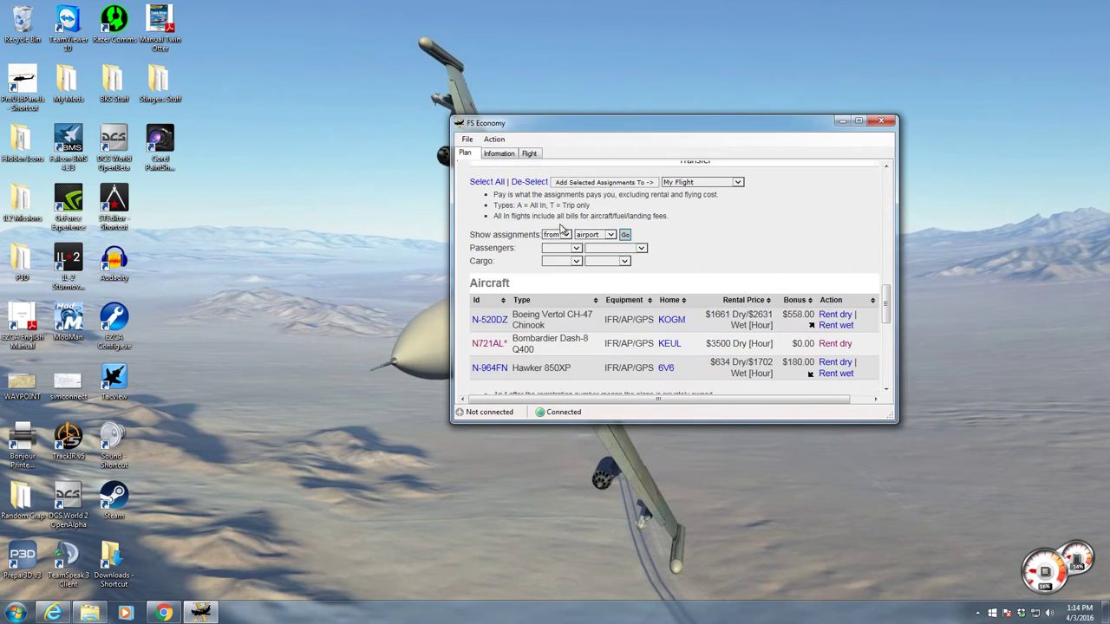
pyautogui.click(835, 347)
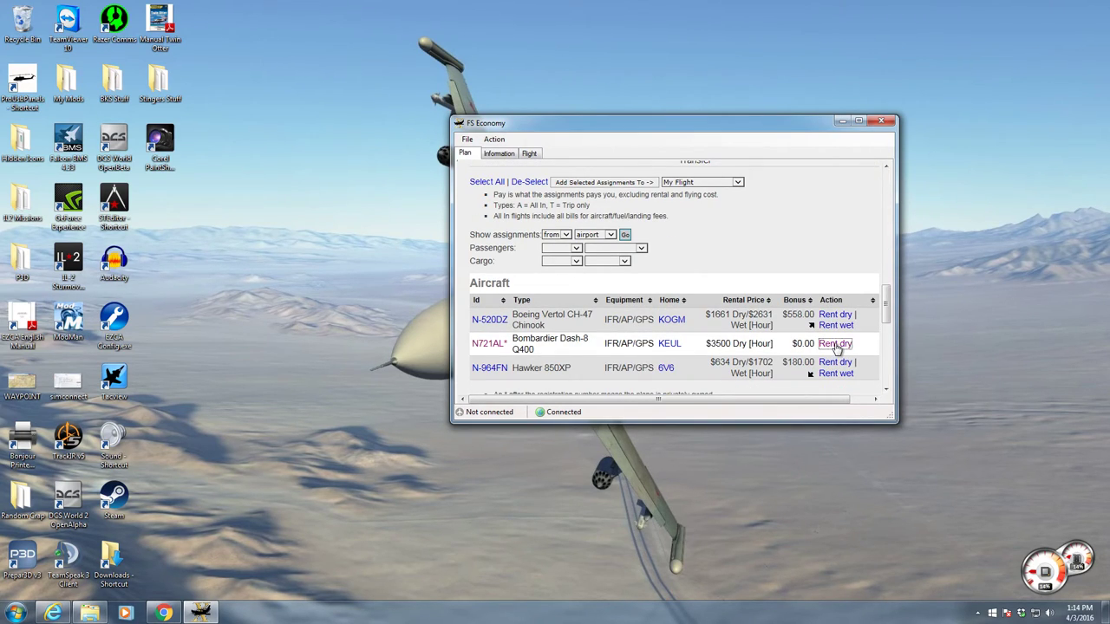
# Add the $1,507 assignment of 2 Rocky Mountain Ragamuffins from 0CO2 to KAEG to My Flight
pyautogui.scroll(-3, 774, 274)
pyautogui.scroll(-8, 775, 274)
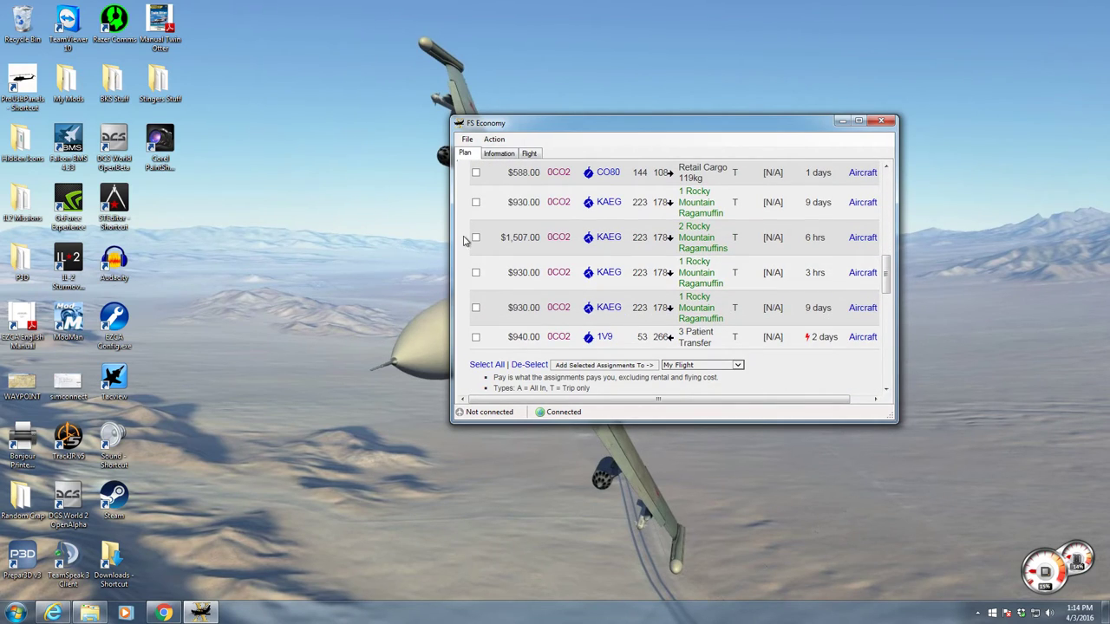
pyautogui.scroll(5, 468, 247)
pyautogui.scroll(-4, 498, 312)
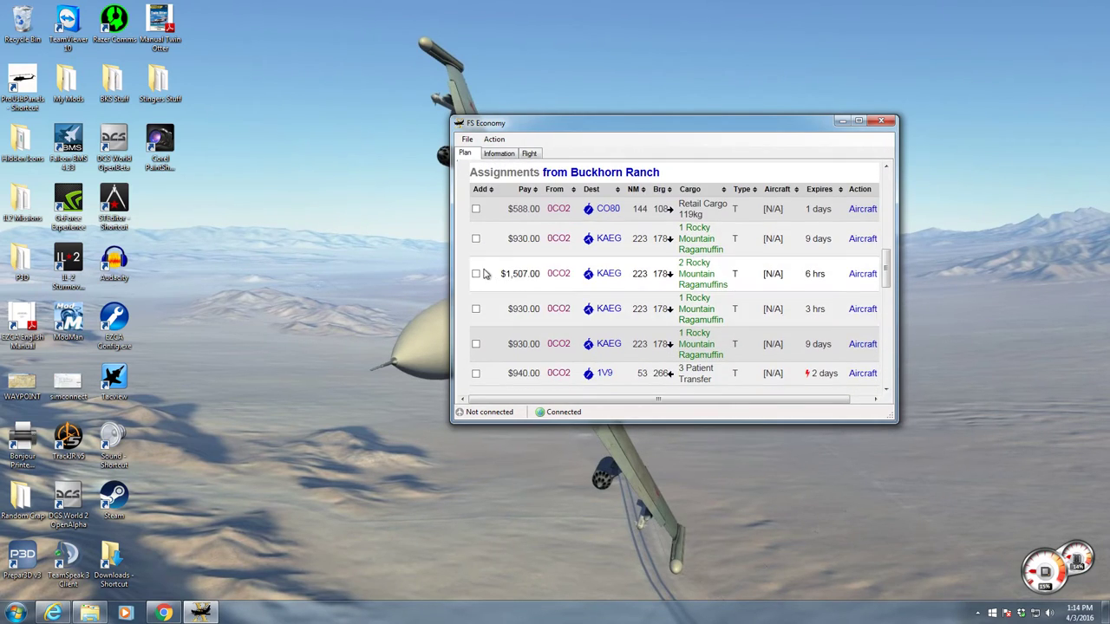
pyautogui.scroll(-3, 488, 277)
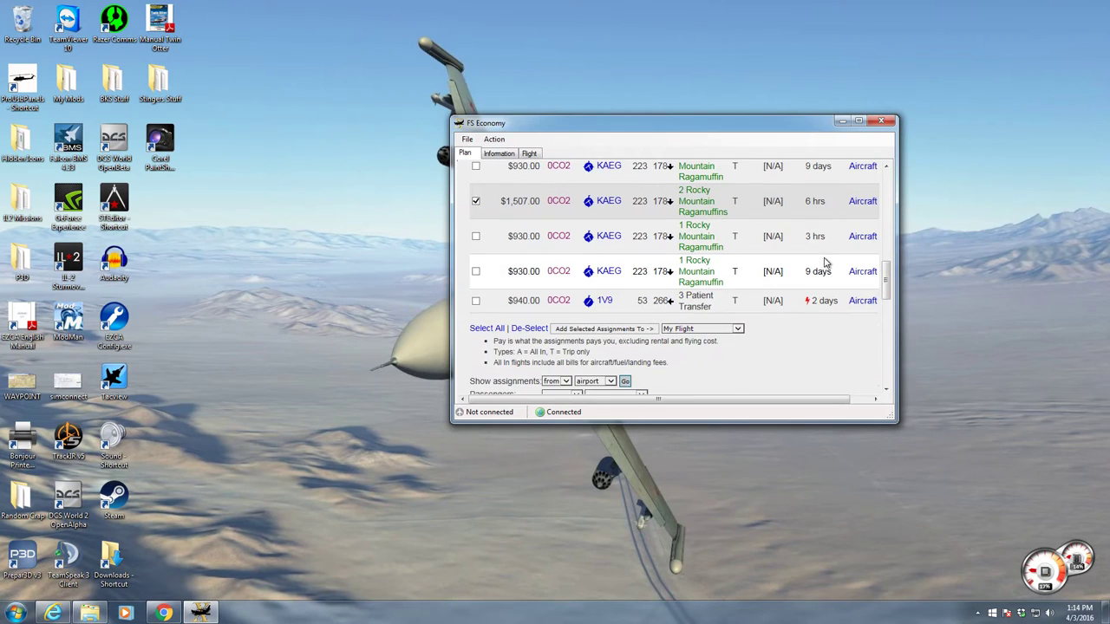
pyautogui.click(623, 329)
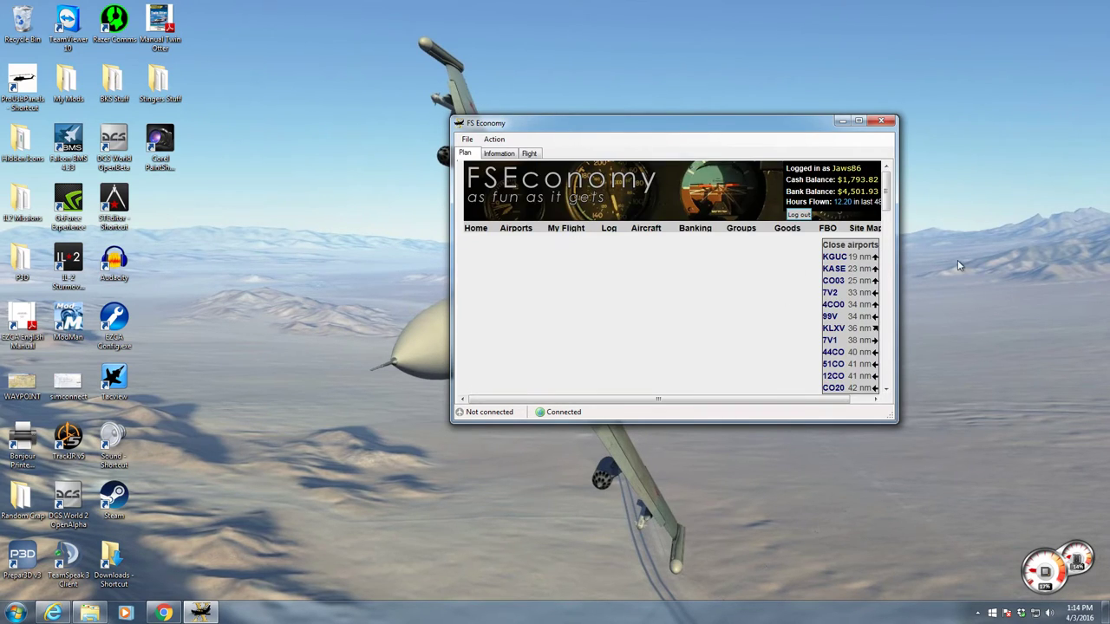
# Open the My Flight page and review the departure status and Holding Area assignments
pyautogui.click(564, 230)
pyautogui.scroll(-5, 824, 269)
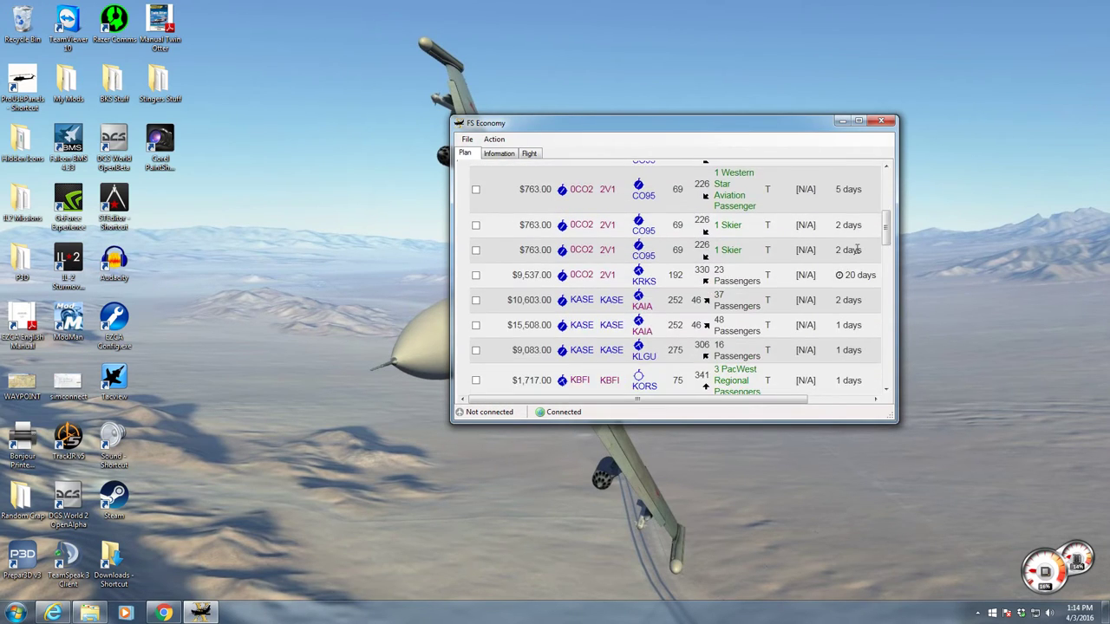
pyautogui.scroll(3, 824, 269)
pyautogui.scroll(-10, 621, 260)
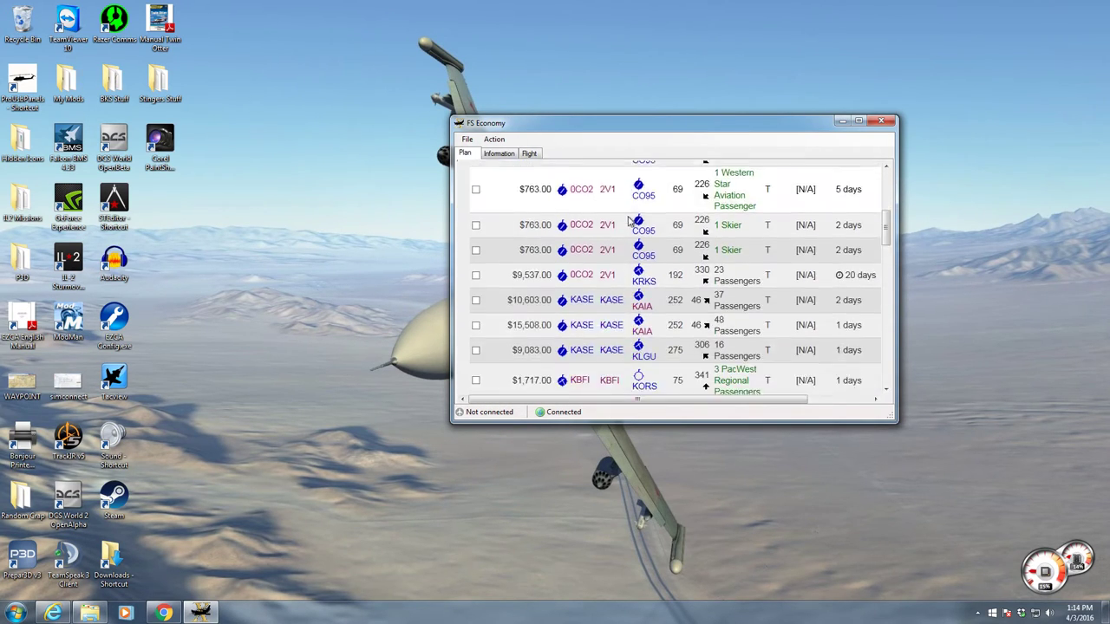
pyautogui.scroll(6, 625, 295)
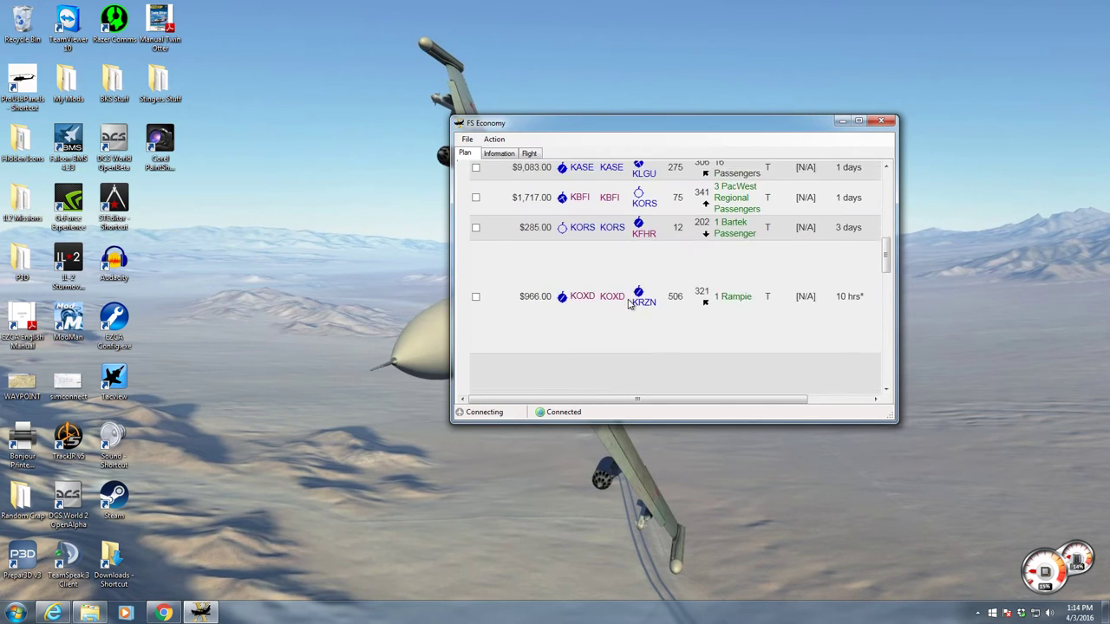
pyautogui.scroll(6, 629, 304)
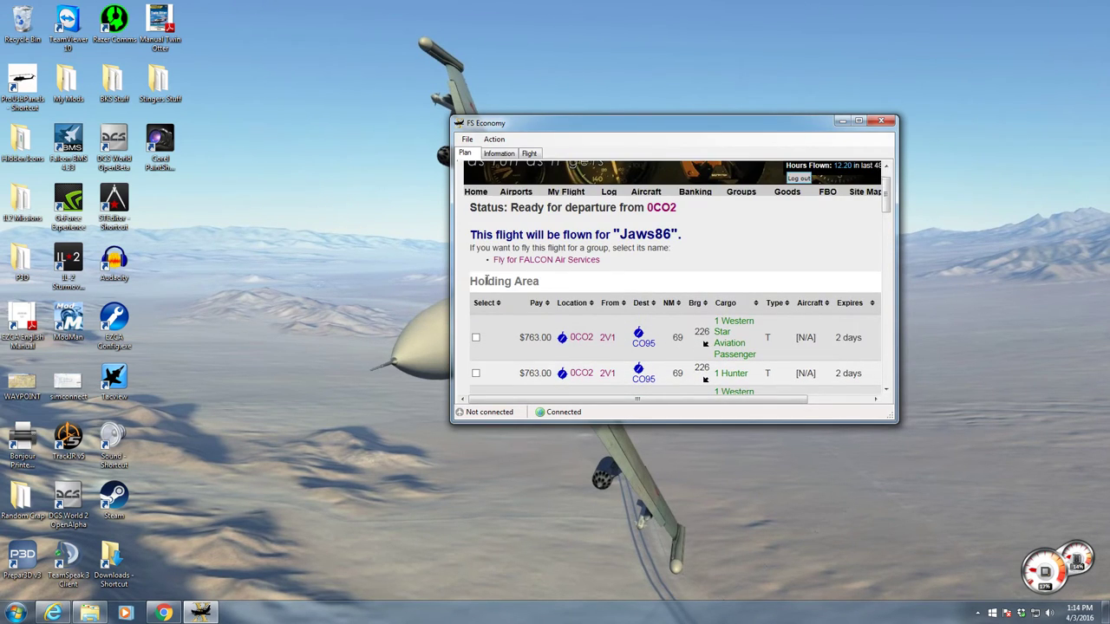
pyautogui.scroll(-2, 862, 313)
pyautogui.scroll(-1, 888, 216)
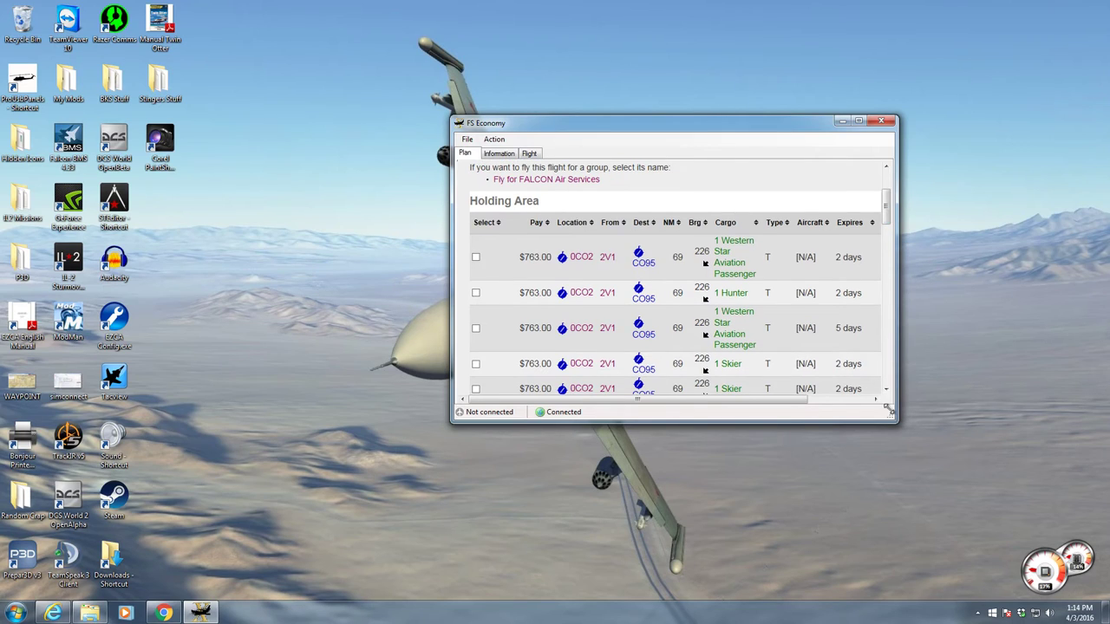
# Enlarge the client window and review the assignment from 0CO2 to KAEG in the Loading Area
pyautogui.moveTo(888, 411); pyautogui.dragTo(978, 507)
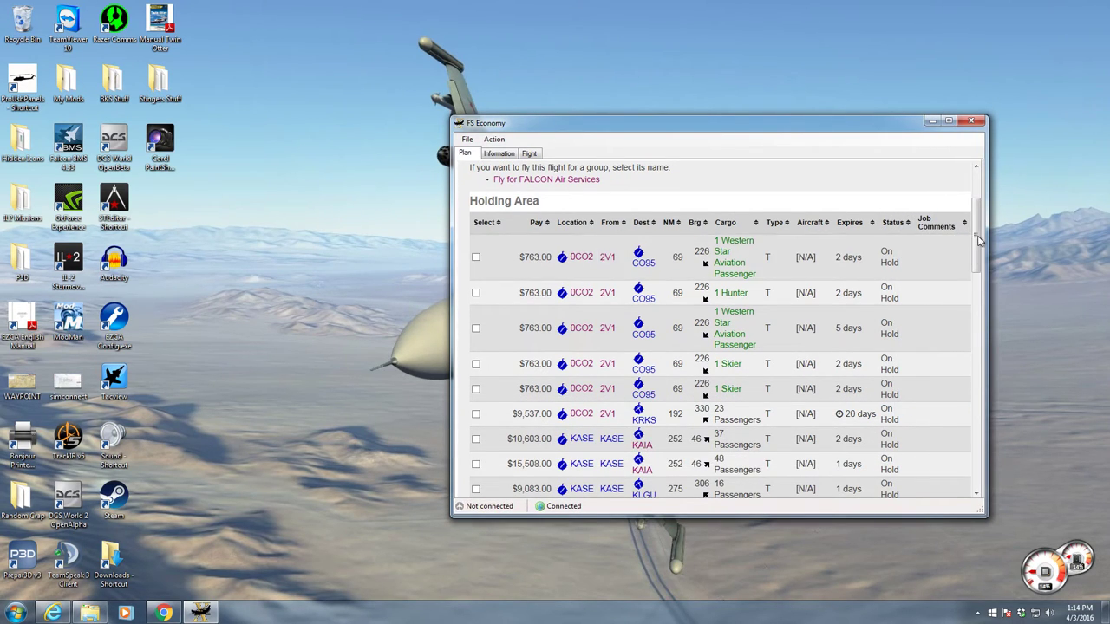
pyautogui.scroll(-3, 978, 251)
pyautogui.scroll(-15, 978, 260)
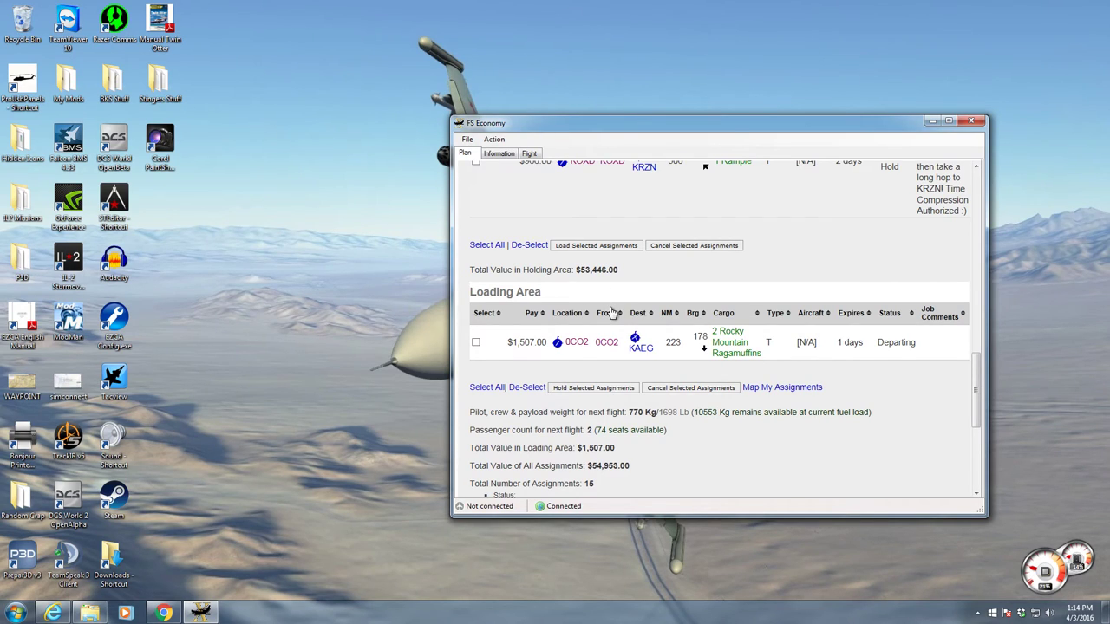
pyautogui.scroll(-3, 614, 316)
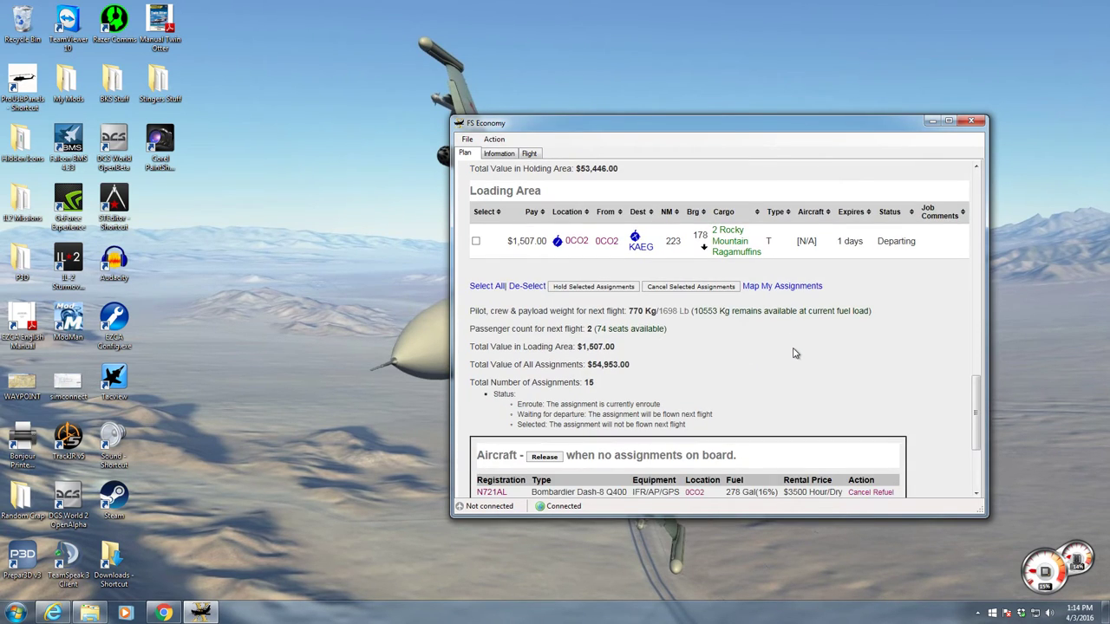
pyautogui.click(474, 243)
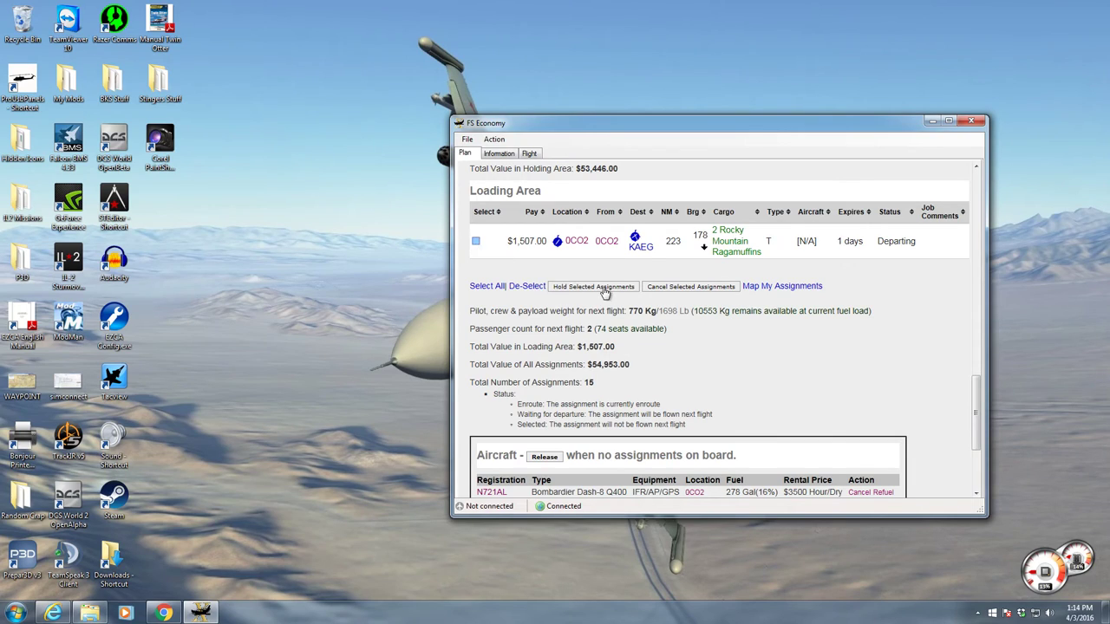
pyautogui.click(477, 243)
# Switch the option for the rented aircraft when no assignments are on board to Hold
pyautogui.scroll(-3, 865, 329)
pyautogui.click(538, 306)
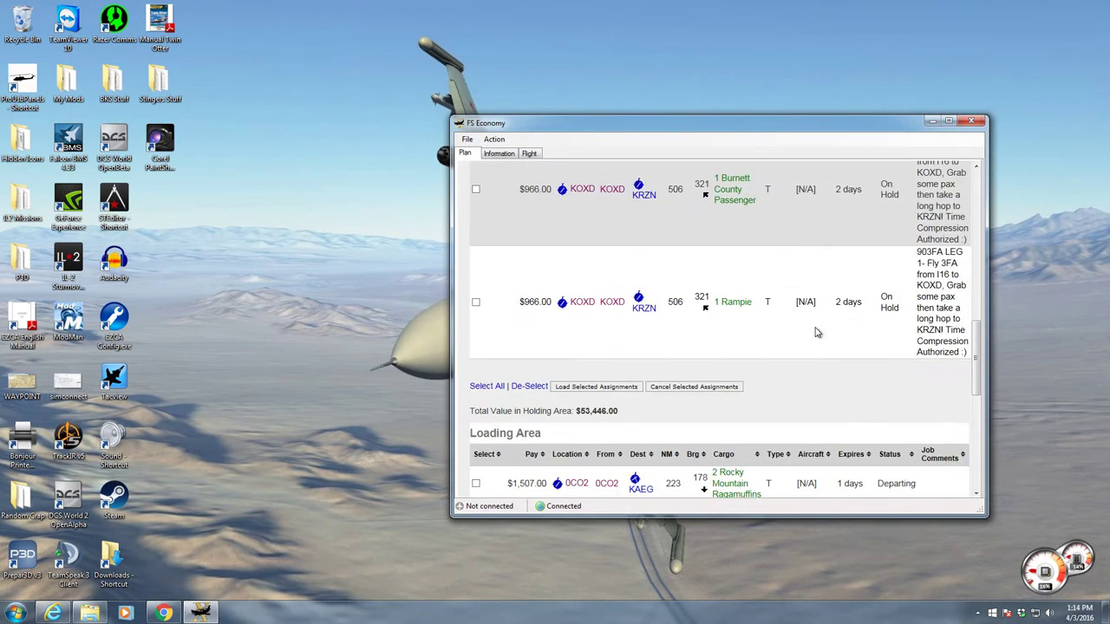
pyautogui.scroll(-5, 815, 333)
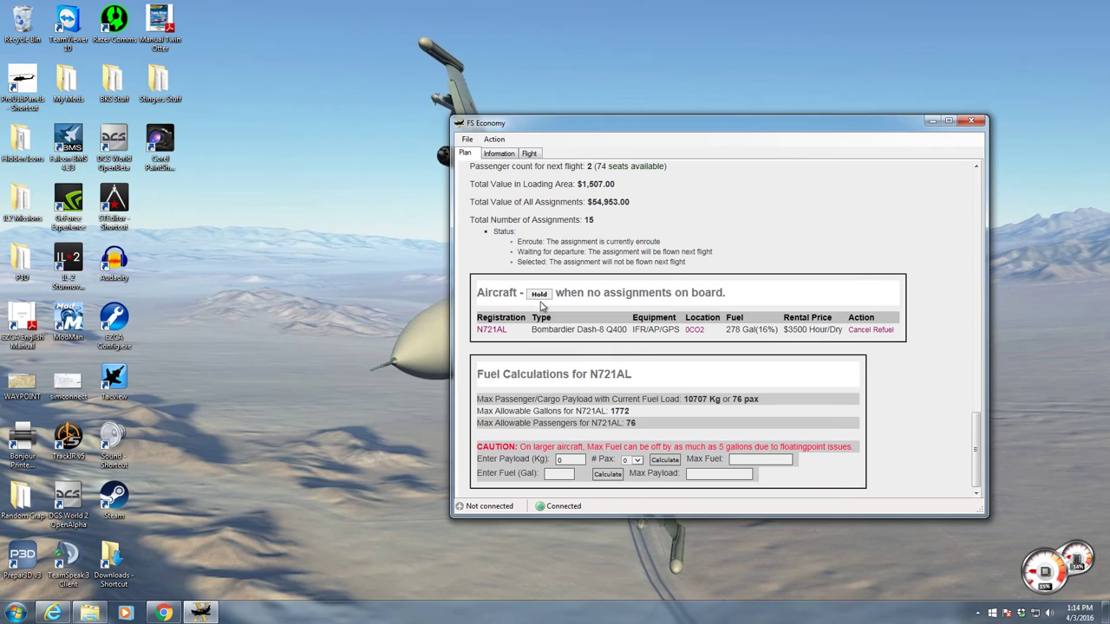
pyautogui.click(537, 299)
# Refuel N721AL to 886 gallons of JetA from Ragamuffin Buckhorn, Crested Butte, Colorado, and check its fuel on My Flight
pyautogui.click(883, 331)
pyautogui.scroll(-1, 808, 323)
pyautogui.click(614, 421)
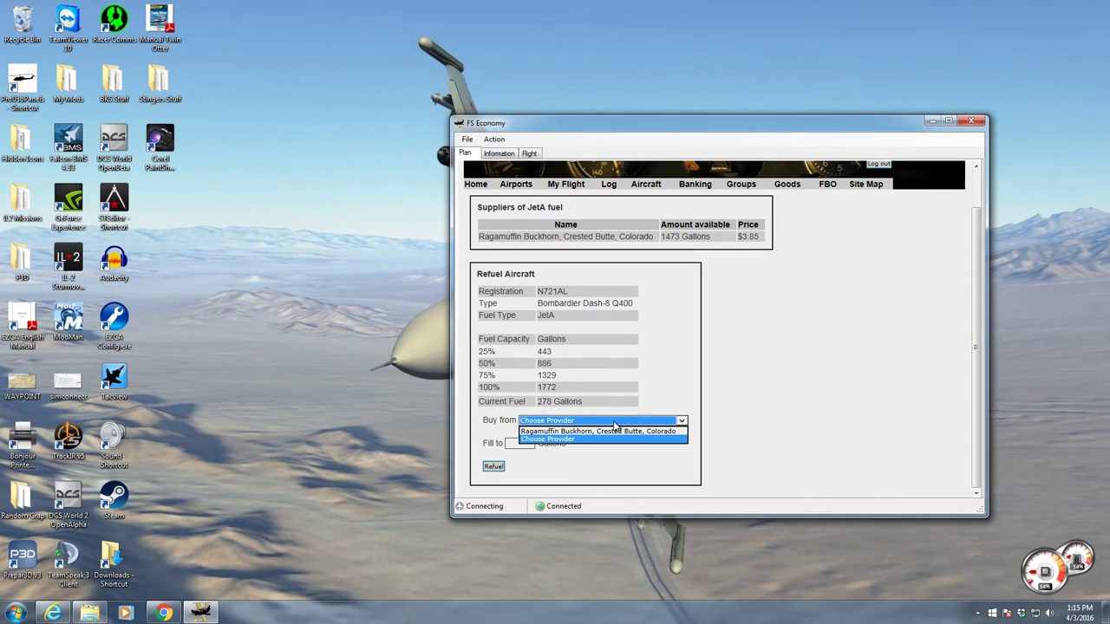
pyautogui.click(614, 431)
pyautogui.click(529, 443)
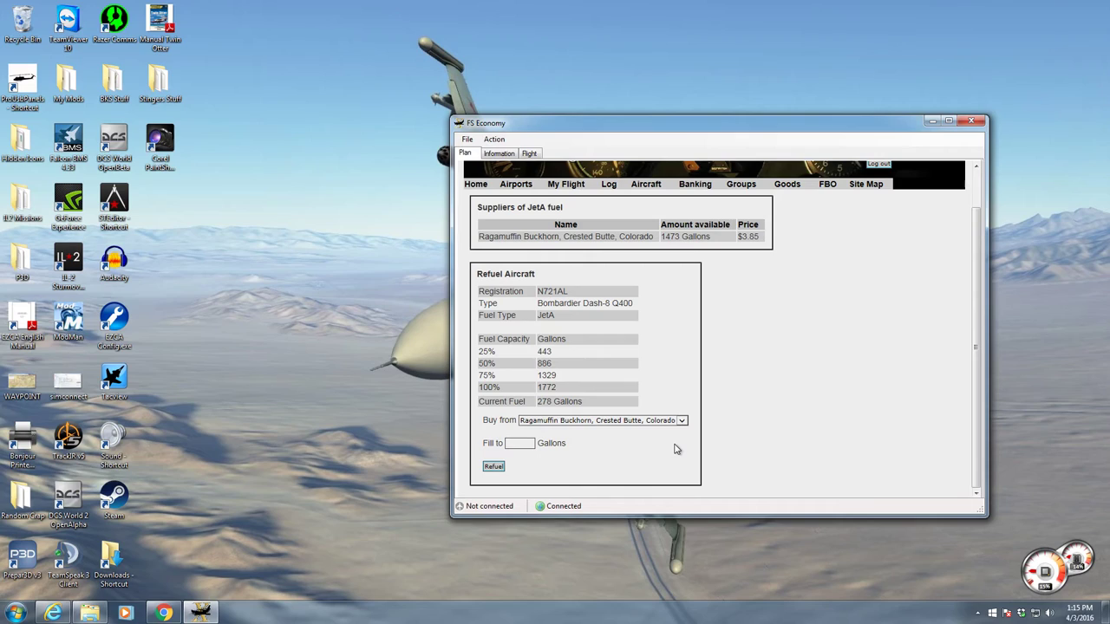
pyautogui.write('886')
pyautogui.click(559, 420)
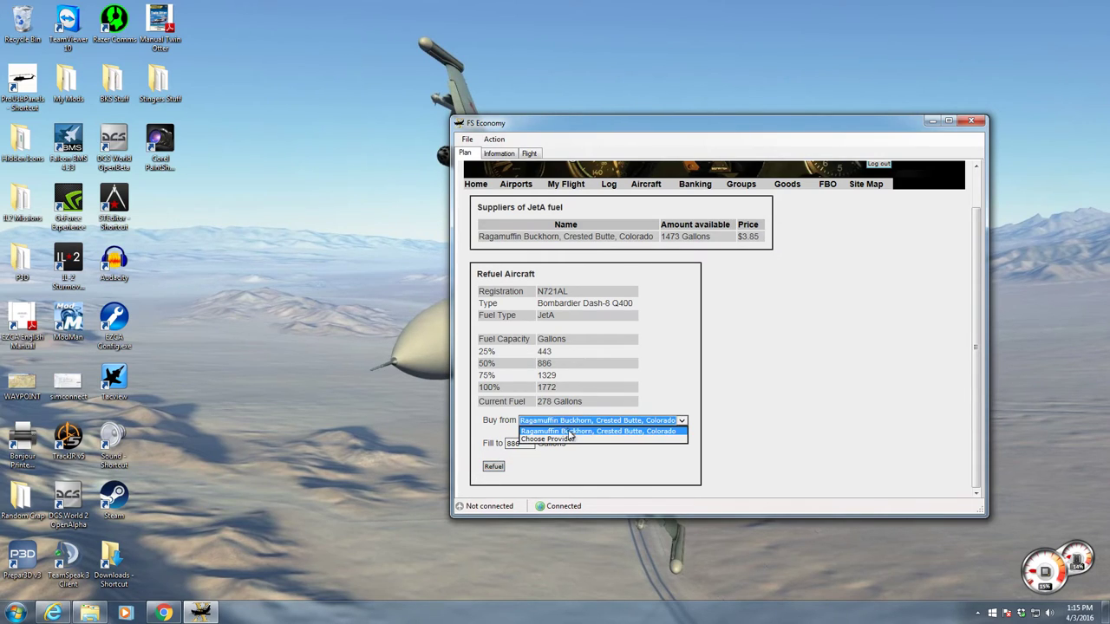
pyautogui.click(569, 432)
pyautogui.click(494, 467)
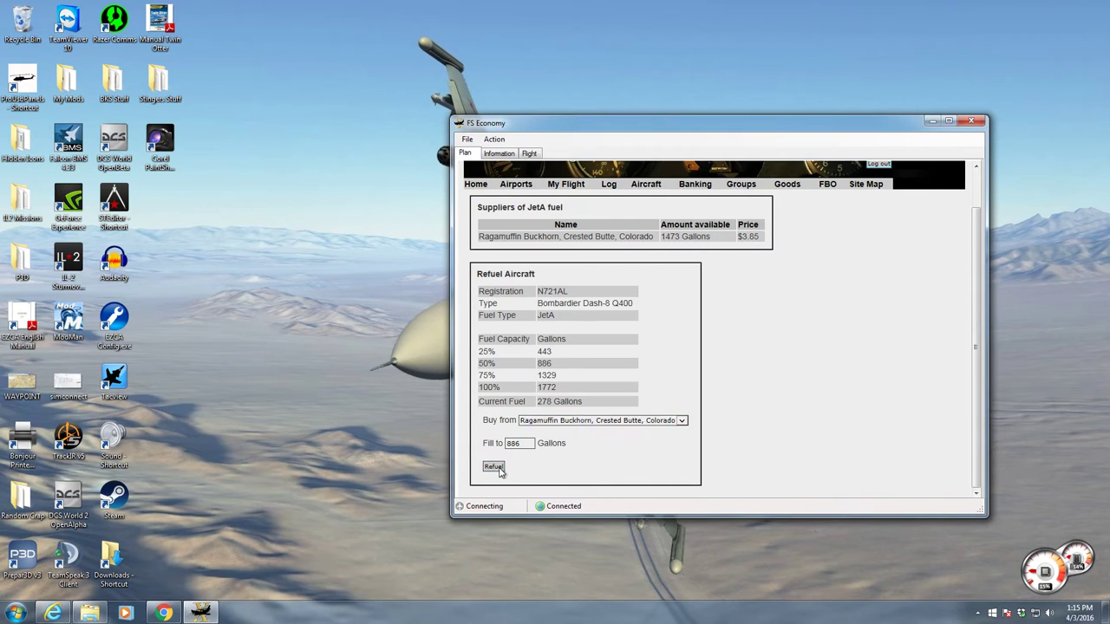
pyautogui.scroll(-10, 776, 364)
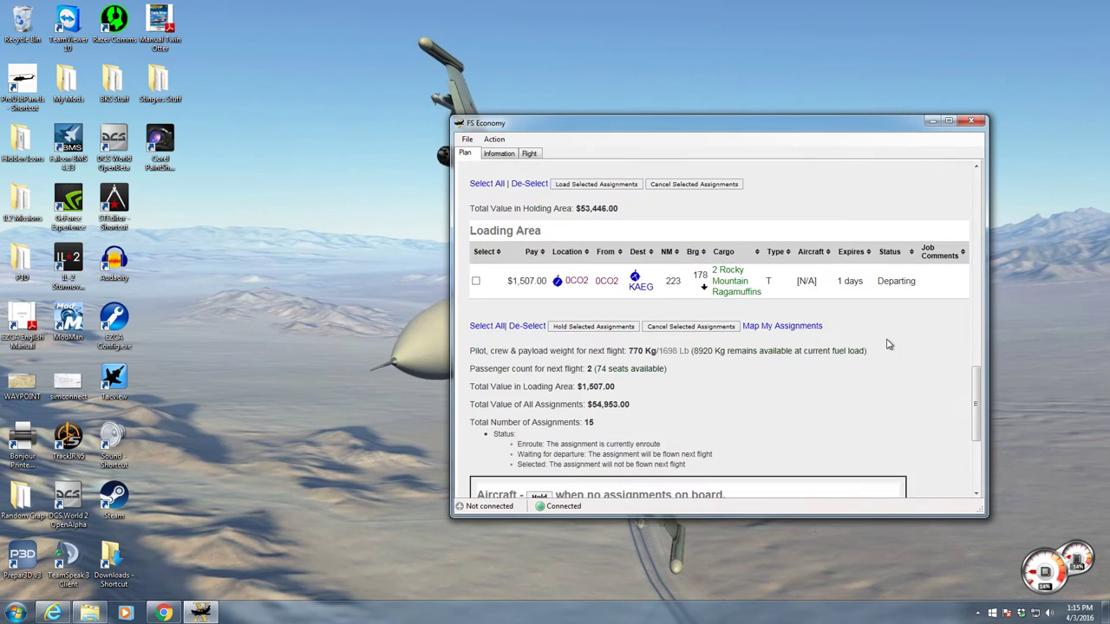
pyautogui.scroll(-3, 770, 346)
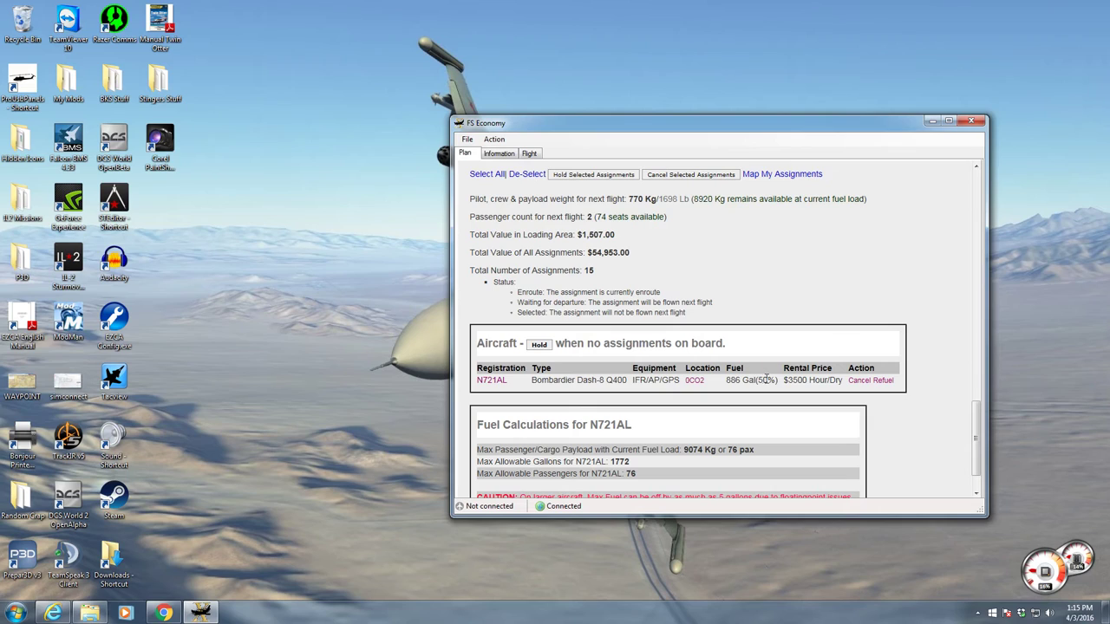
pyautogui.scroll(4, 815, 369)
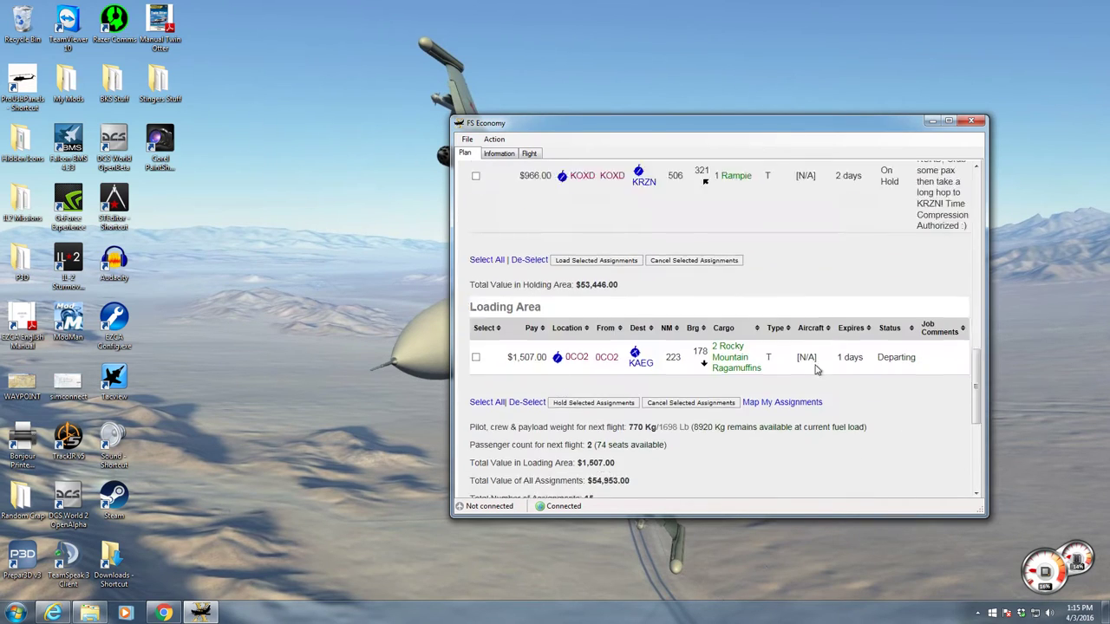
pyautogui.scroll(-4, 811, 375)
# Launch Prepar3D v3 and return to the FS Economy client to check the departing assignment and rented aircraft
pyautogui.click(15, 613)
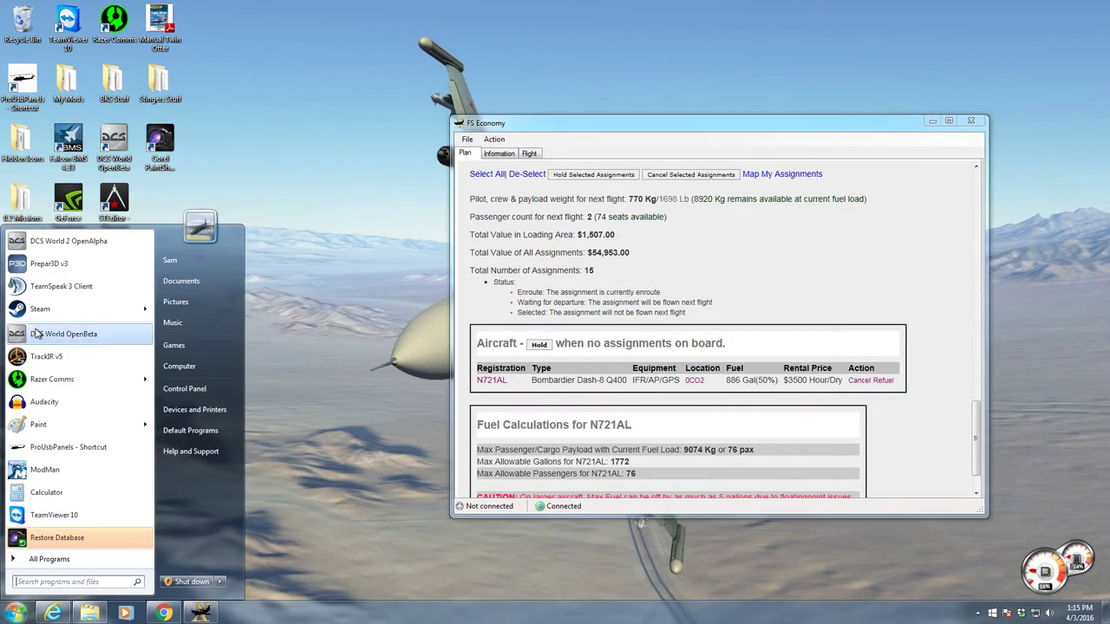
pyautogui.rightClick(58, 274)
pyautogui.click(95, 287)
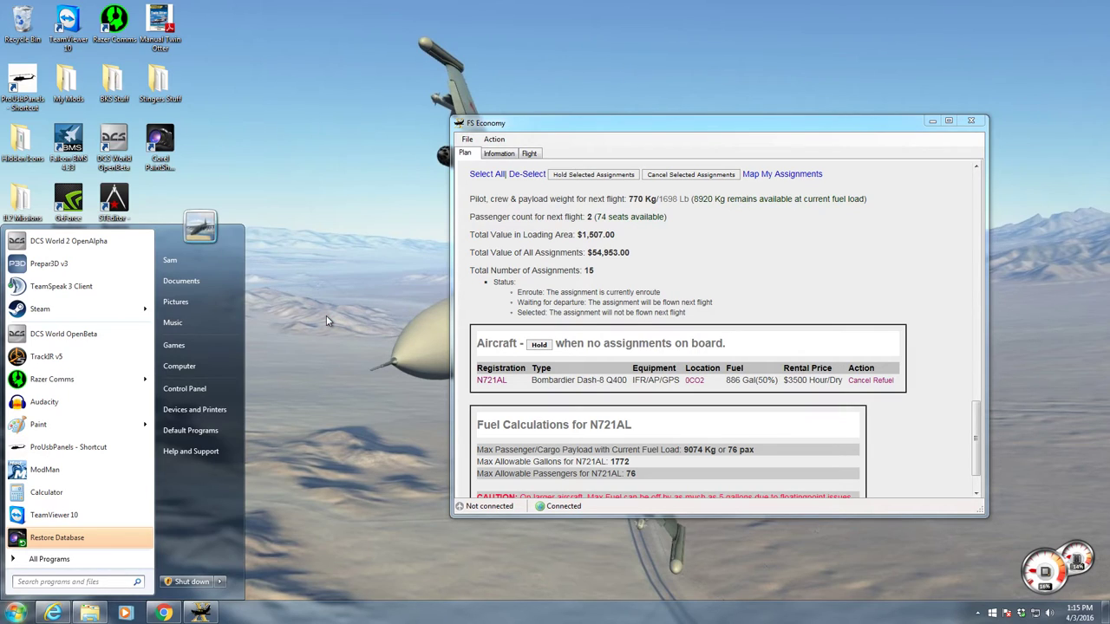
pyautogui.click(327, 321)
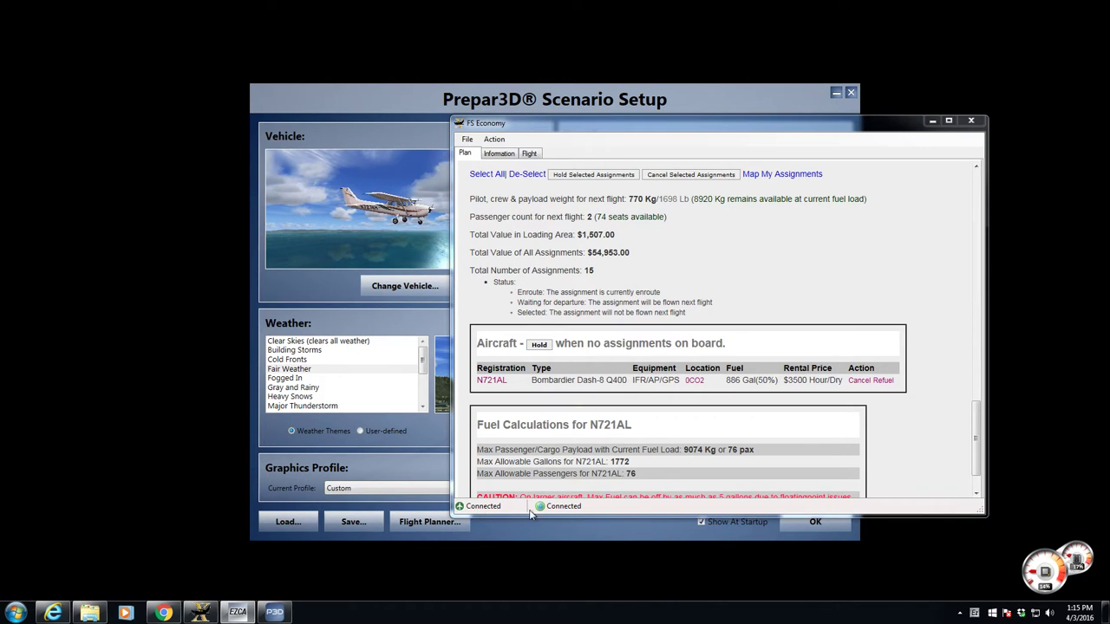
pyautogui.click(575, 551)
pyautogui.click(873, 261)
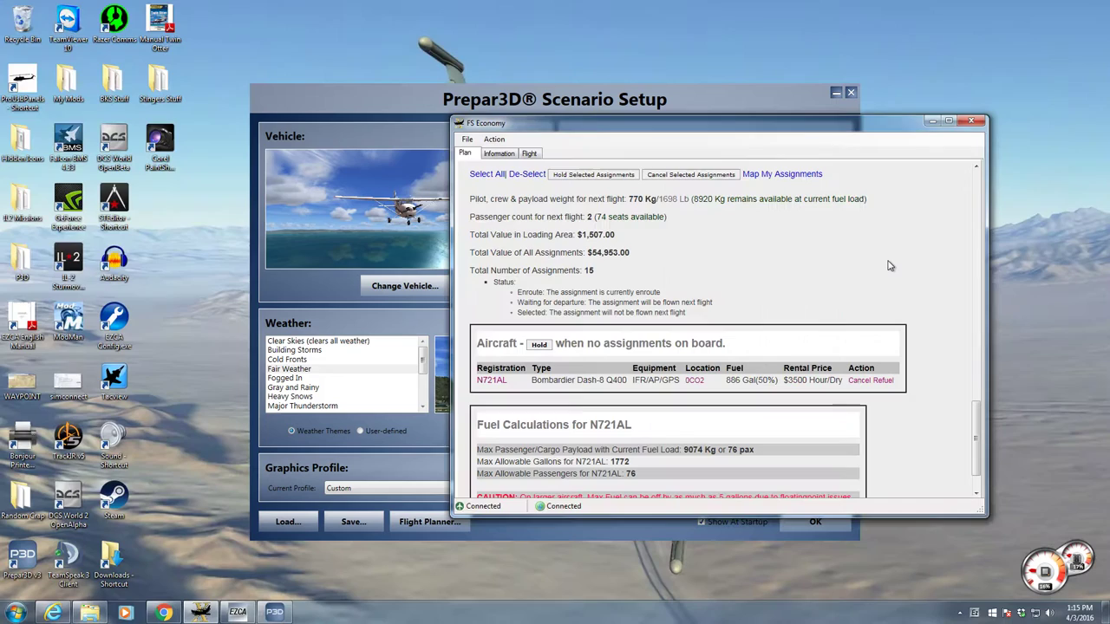
pyautogui.scroll(1, 787, 361)
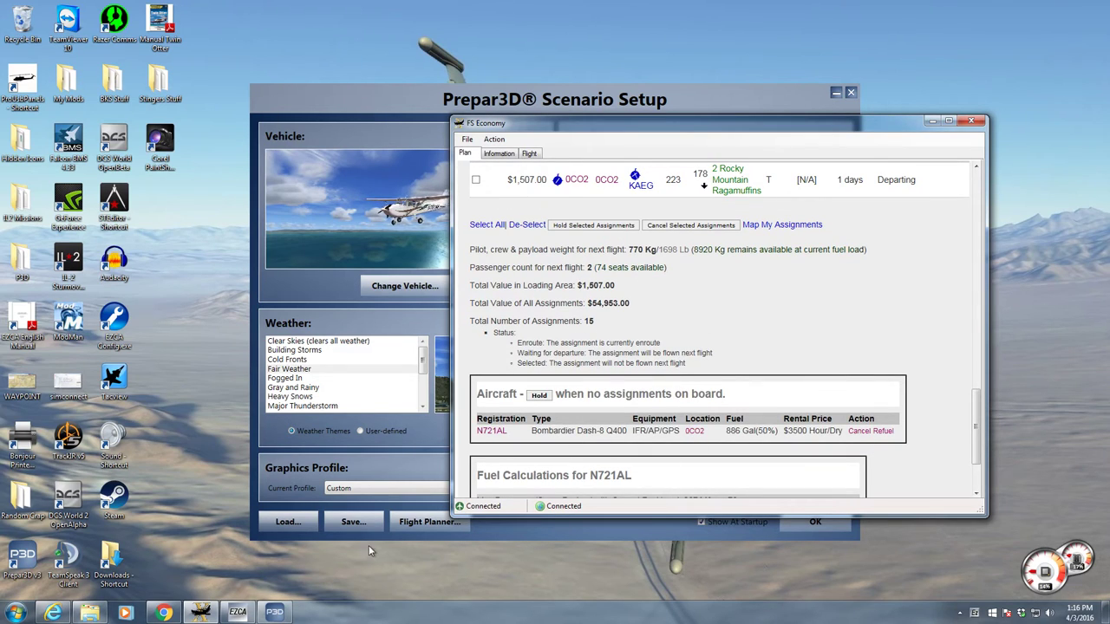
# Set the scenario's location in Prepar3D to airport 0CO2, searching for it by airport ID
pyautogui.click(429, 443)
pyautogui.click(670, 294)
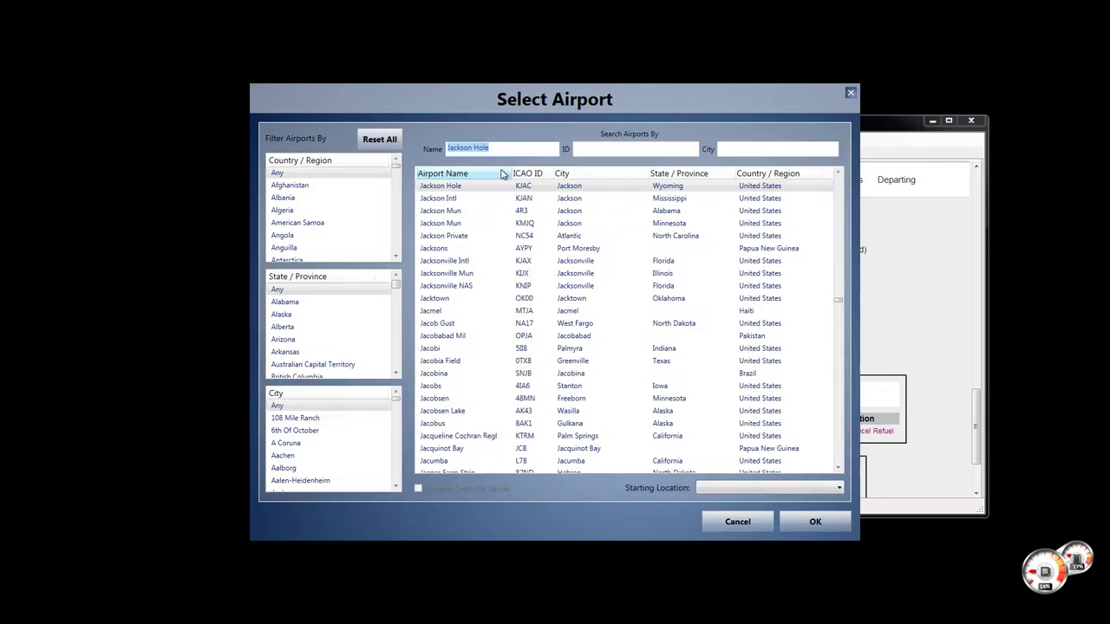
pyautogui.click(615, 151)
pyautogui.write('o')
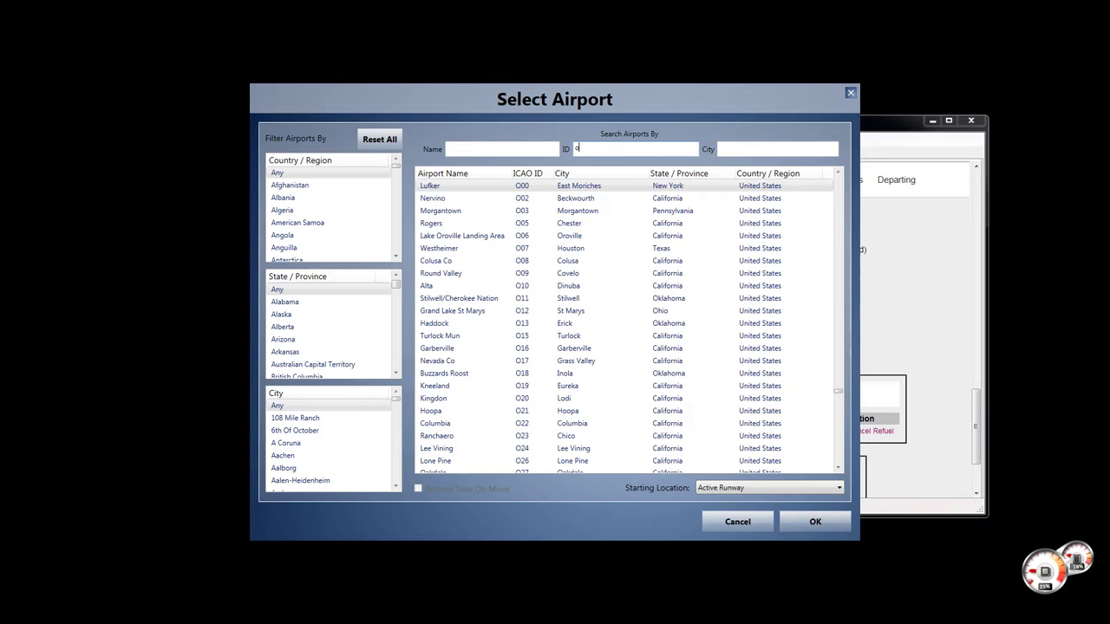
pyautogui.write('e')
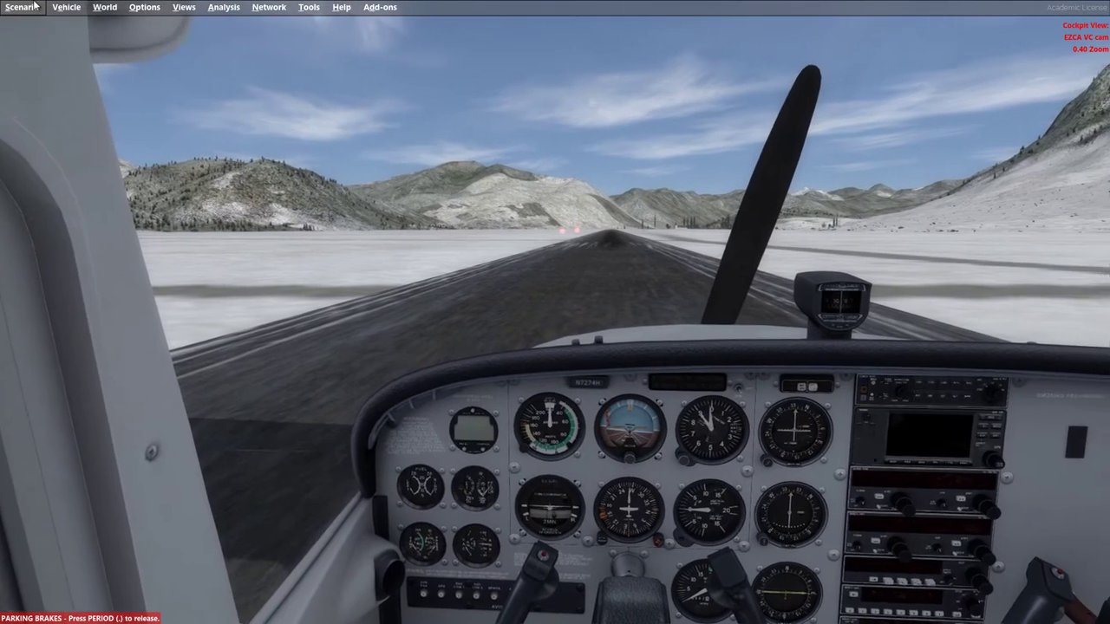
# Change the vehicle to the Dash-8 Q400 and open the enlarged engine display in its cockpit
pyautogui.click(65, 7)
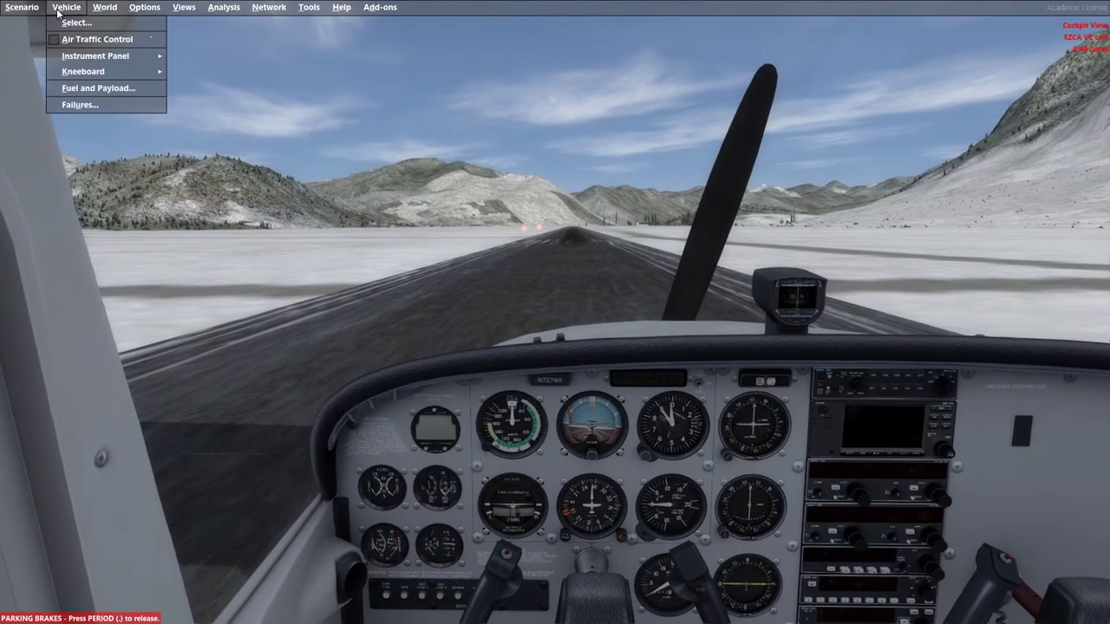
pyautogui.click(70, 23)
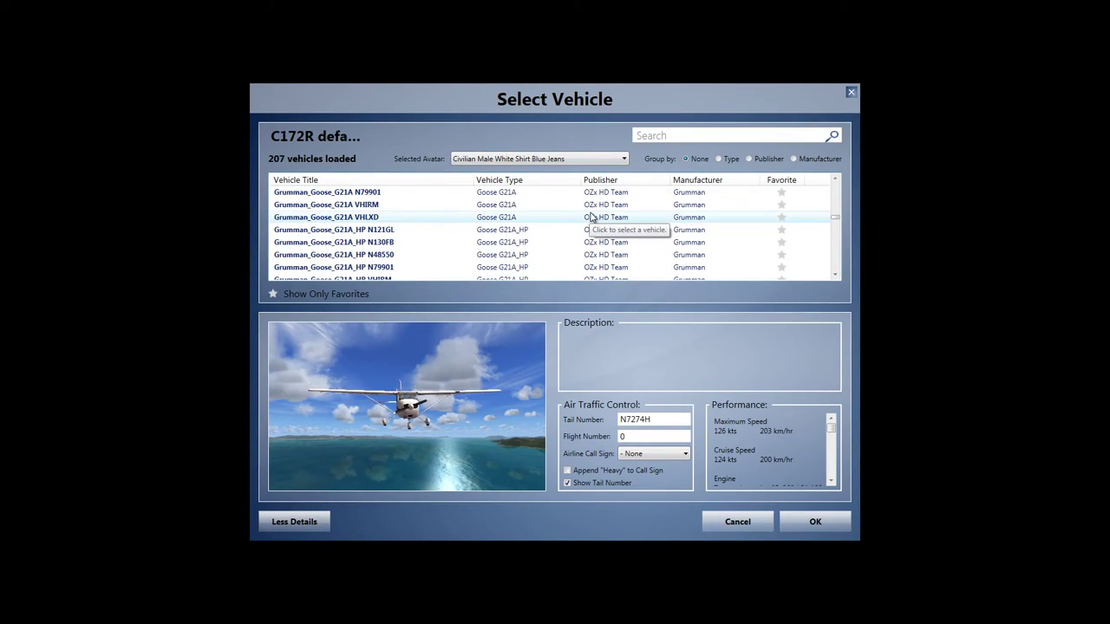
pyautogui.click(818, 524)
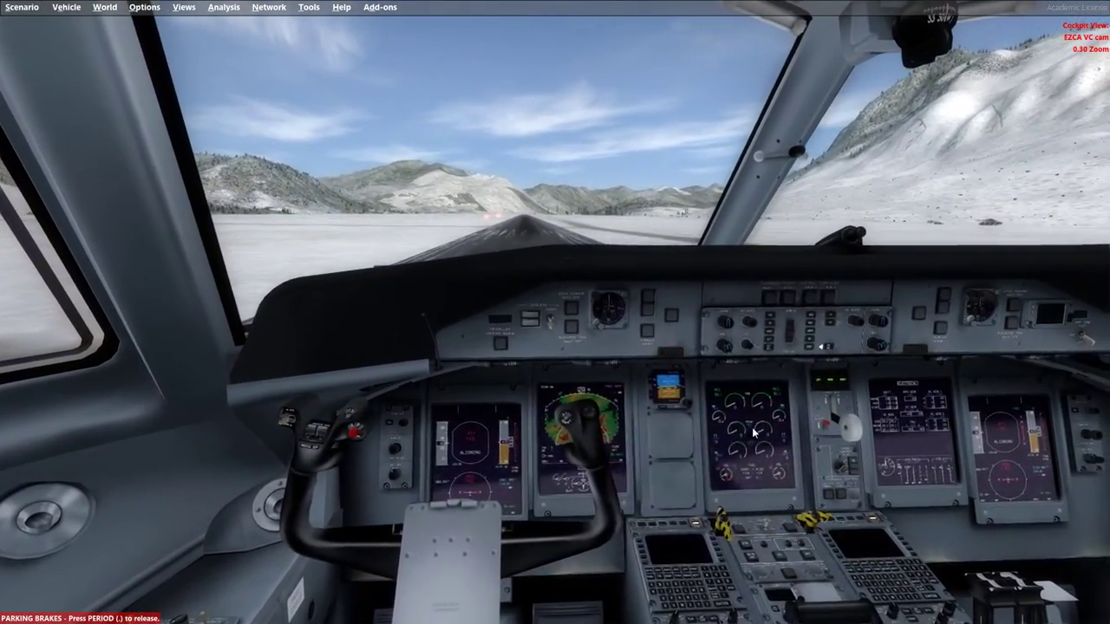
pyautogui.click(752, 427)
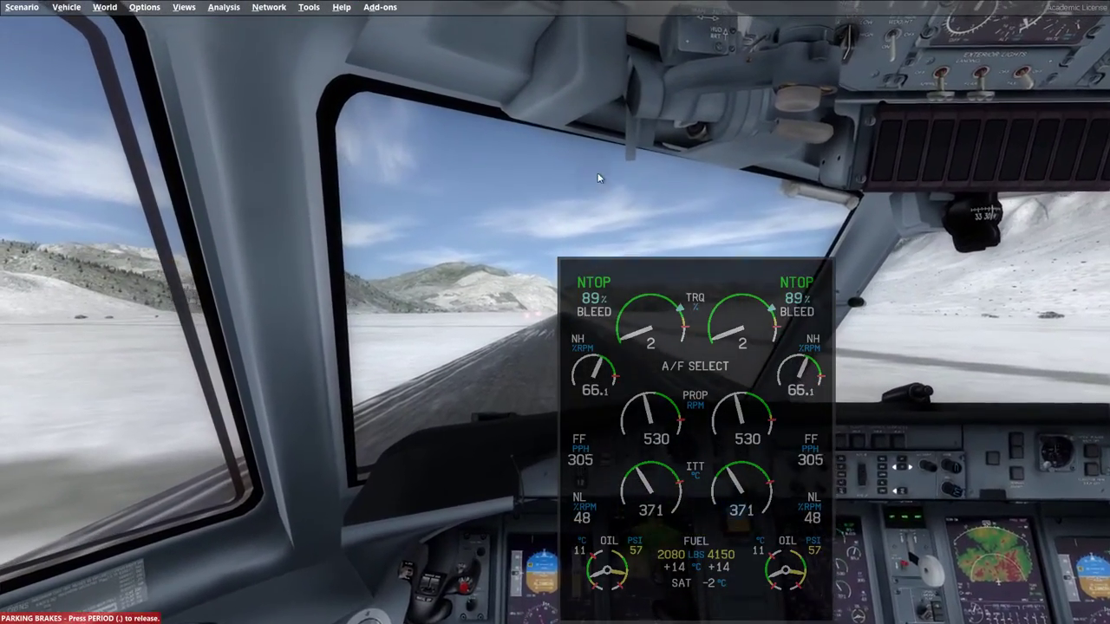
pyautogui.click(380, 7)
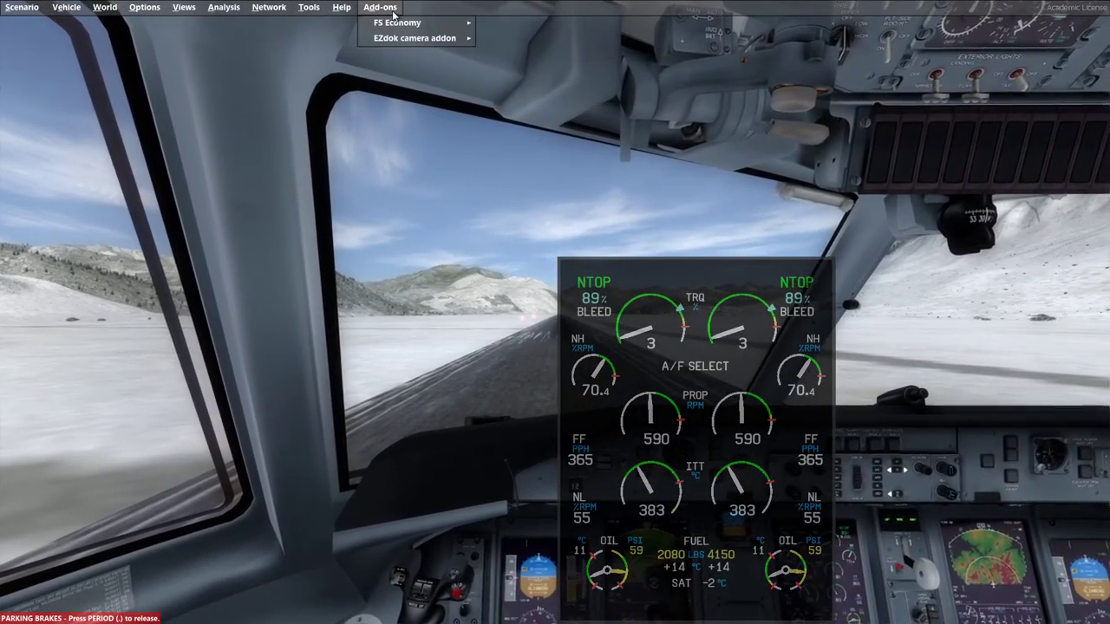
pyautogui.moveTo(396, 26)
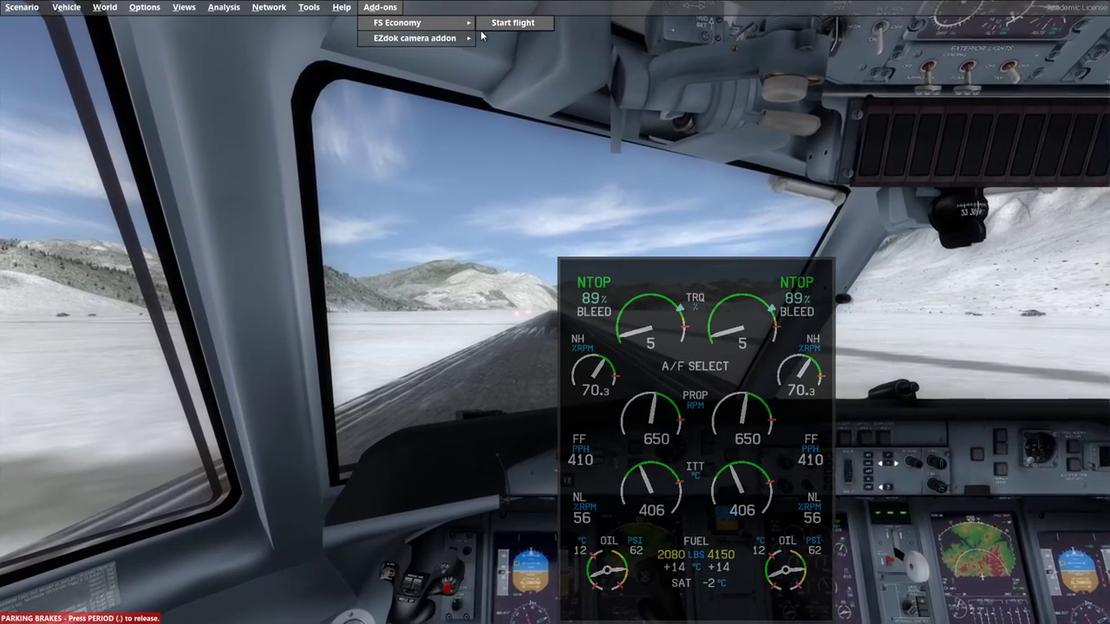
pyautogui.click(400, 16)
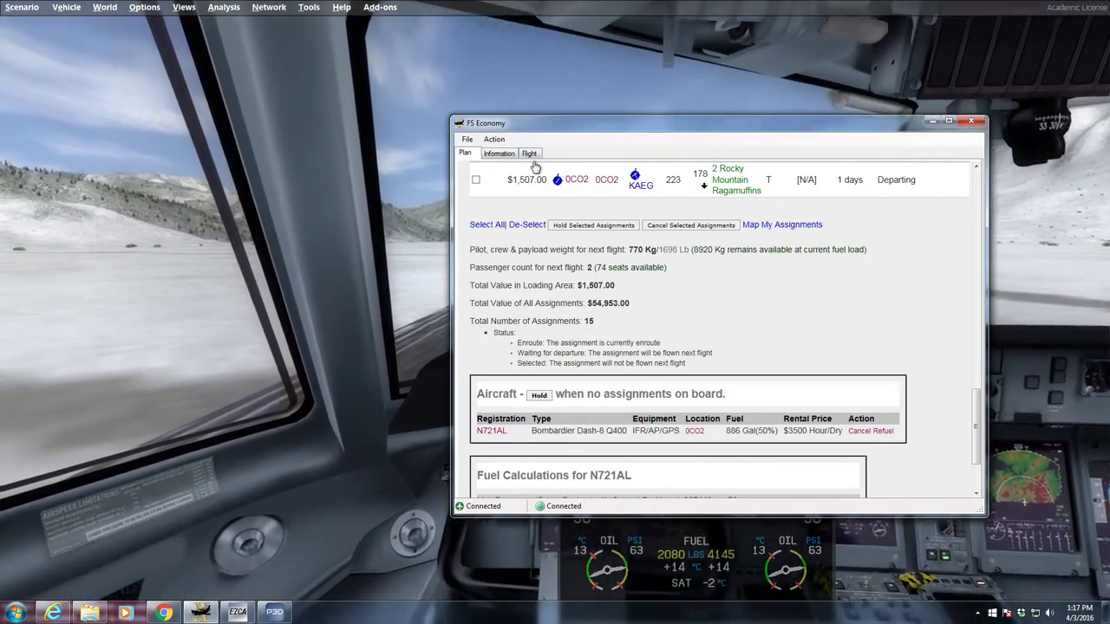
# Start the flight in the FS Economy client and review the assignment's origin, destination and cargo
pyautogui.click(530, 154)
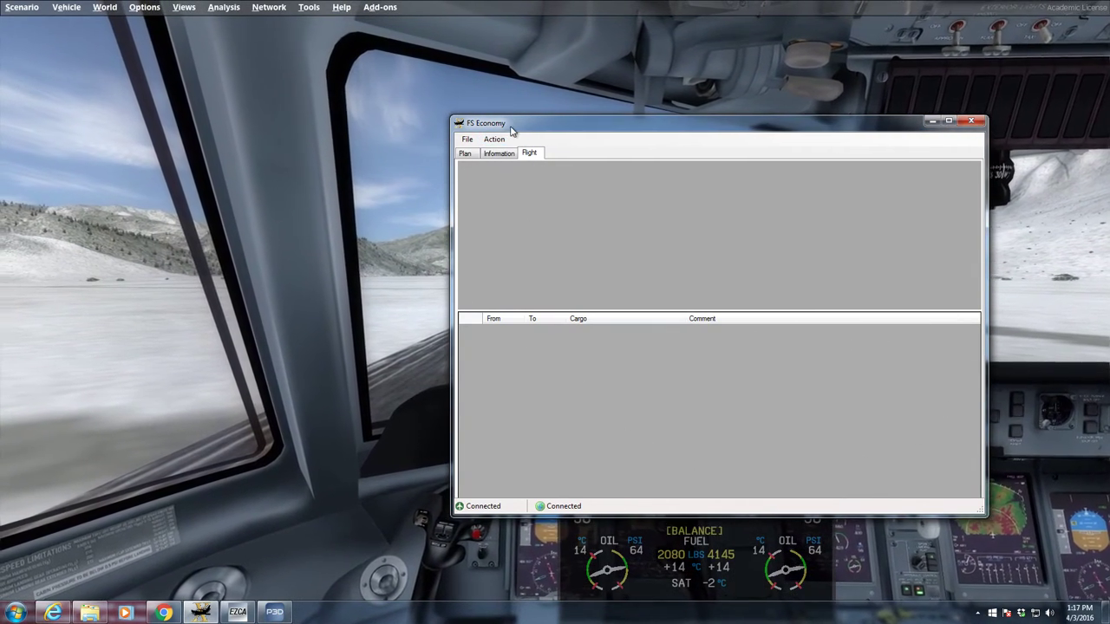
pyautogui.click(503, 140)
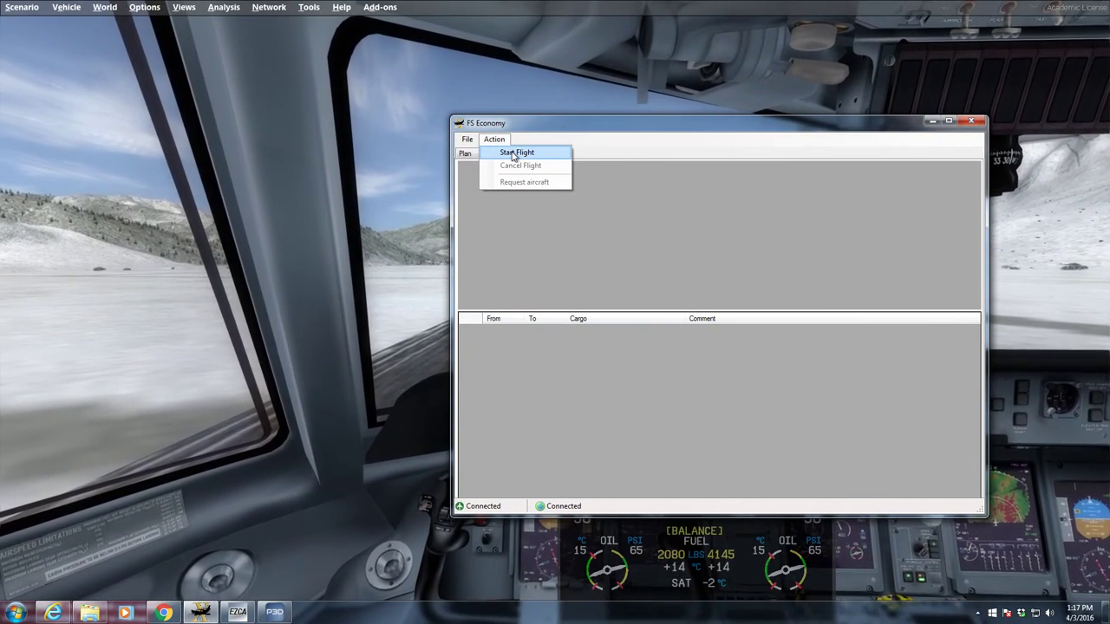
pyautogui.click(516, 152)
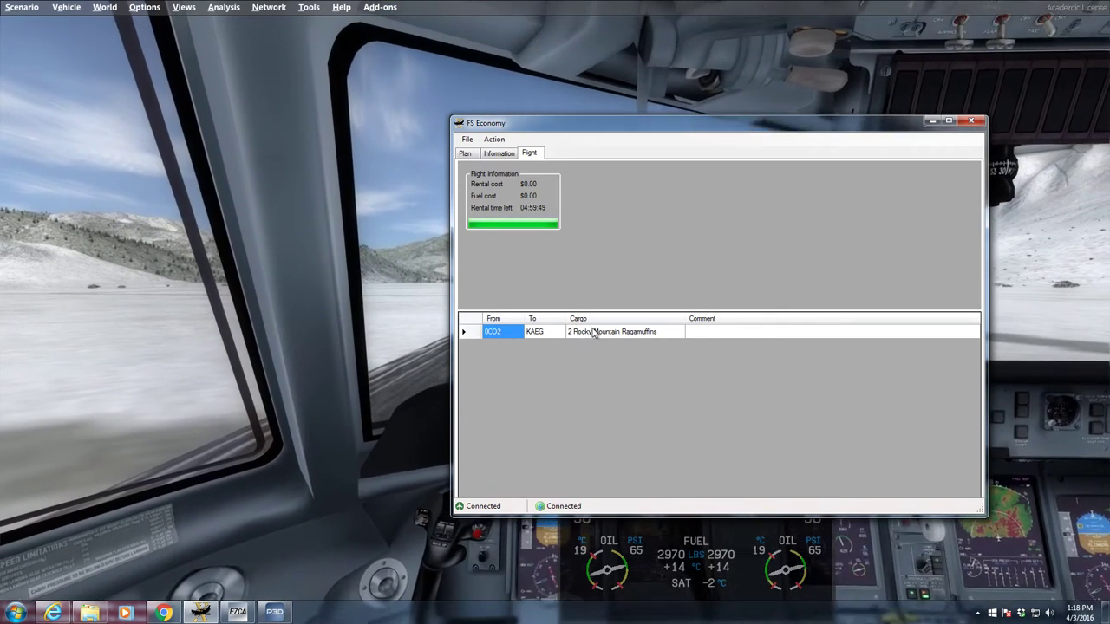
pyautogui.click(595, 332)
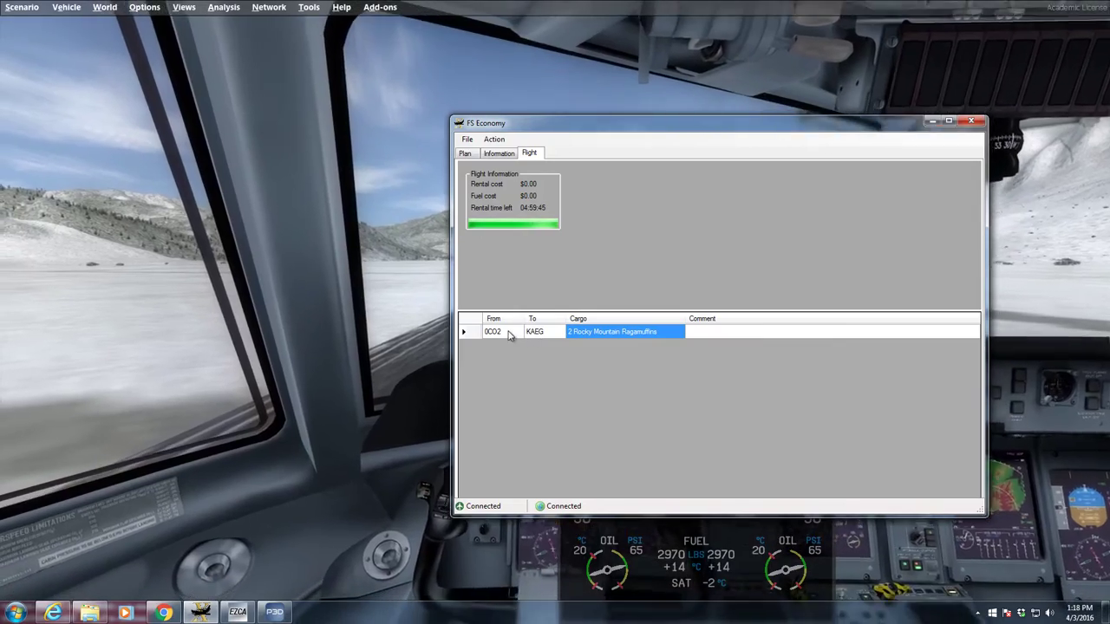
pyautogui.click(495, 332)
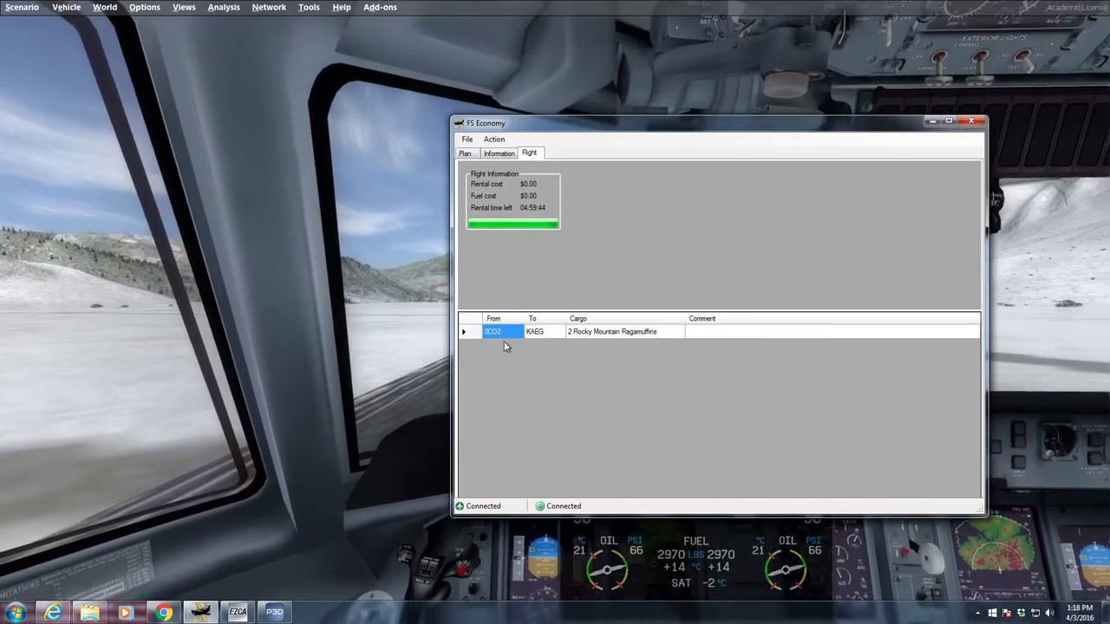
pyautogui.click(527, 337)
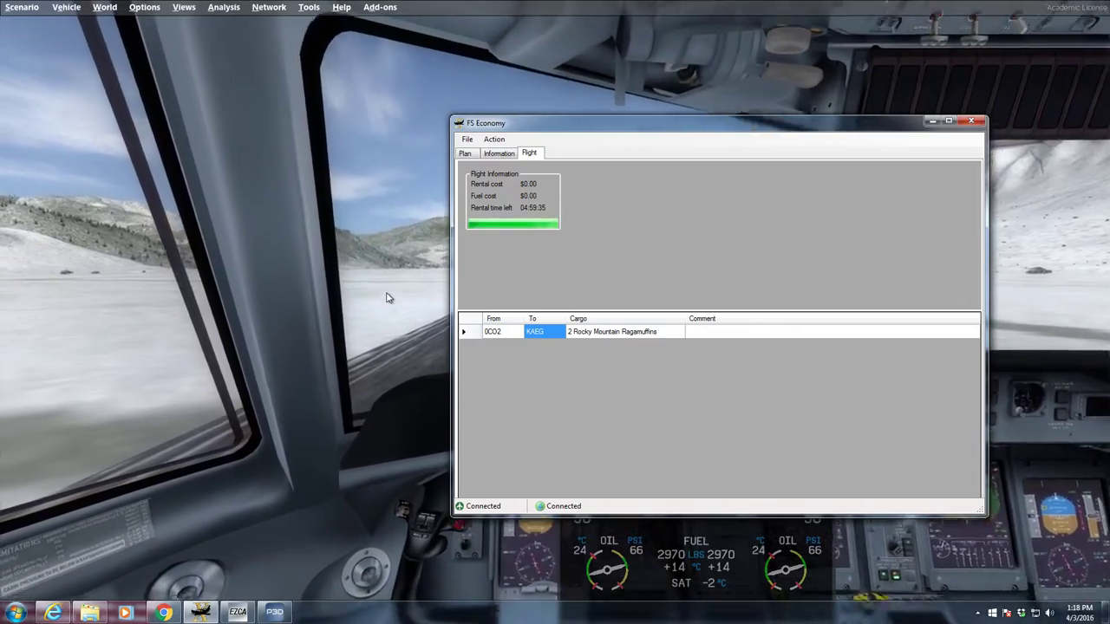
# Return to Prepar3D, hide the enlarged engine display and resume the simulation with the parking brakes released
pyautogui.click(388, 292)
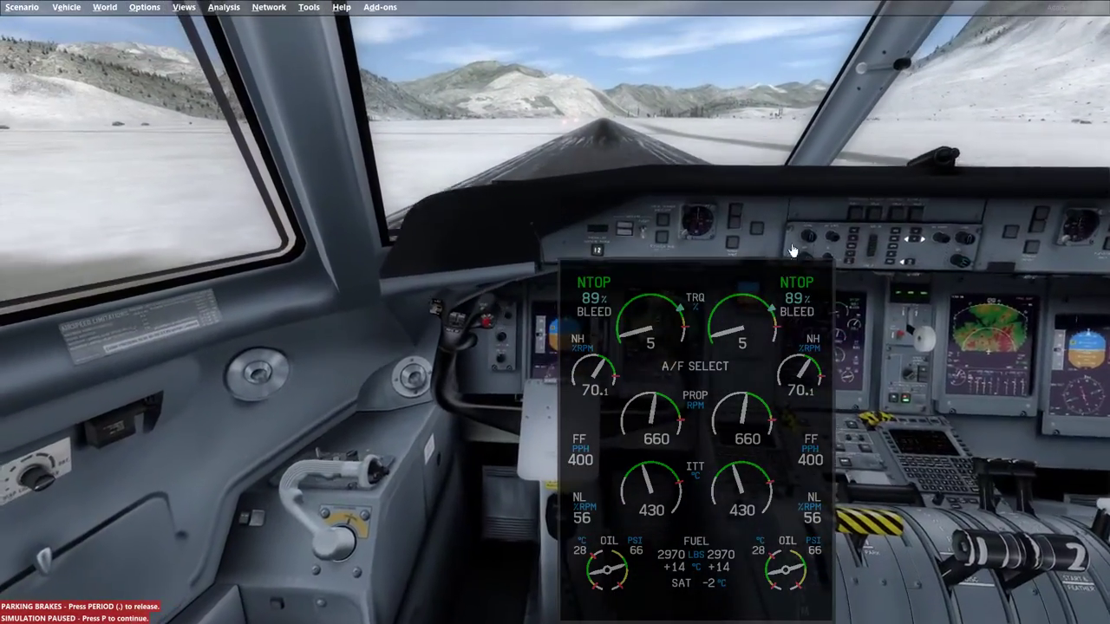
pyautogui.hotkey('shift', '2')
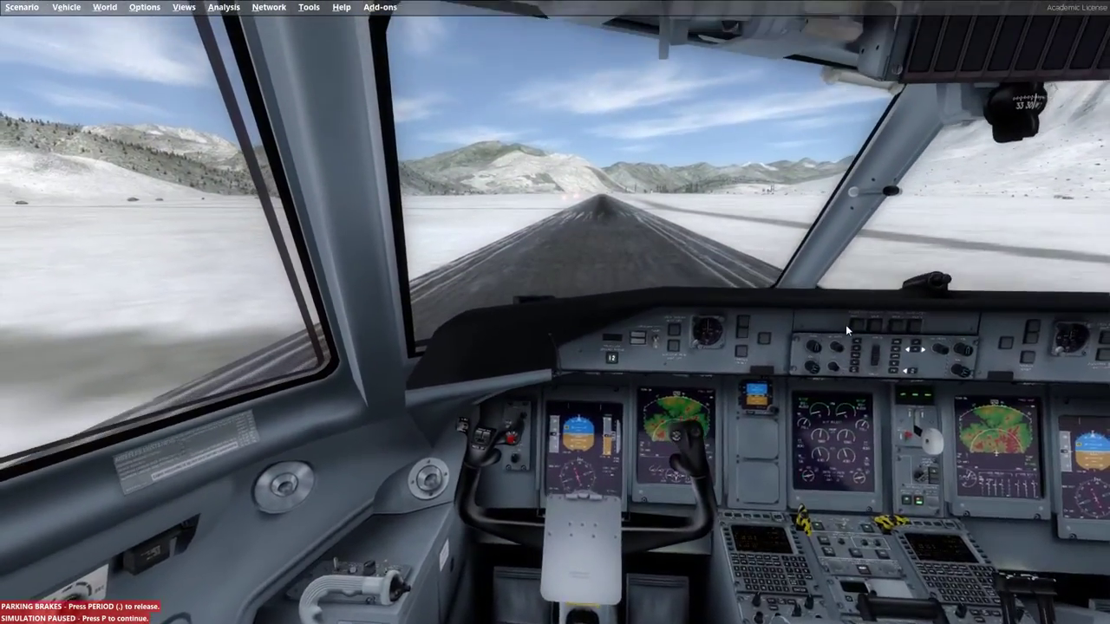
pyautogui.press('p')
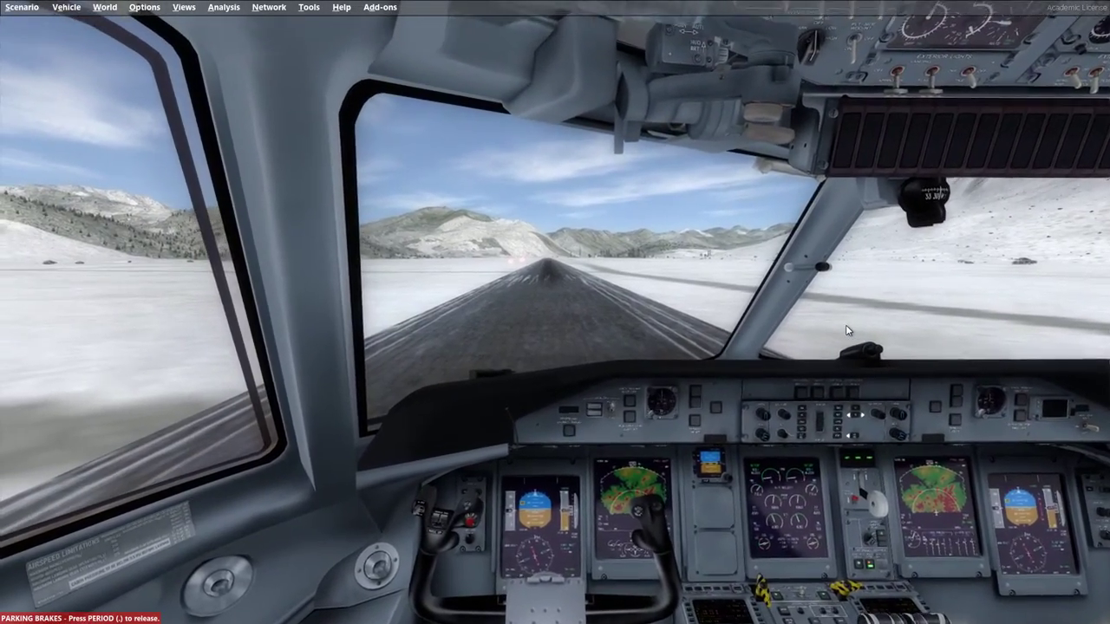
pyautogui.press('.')
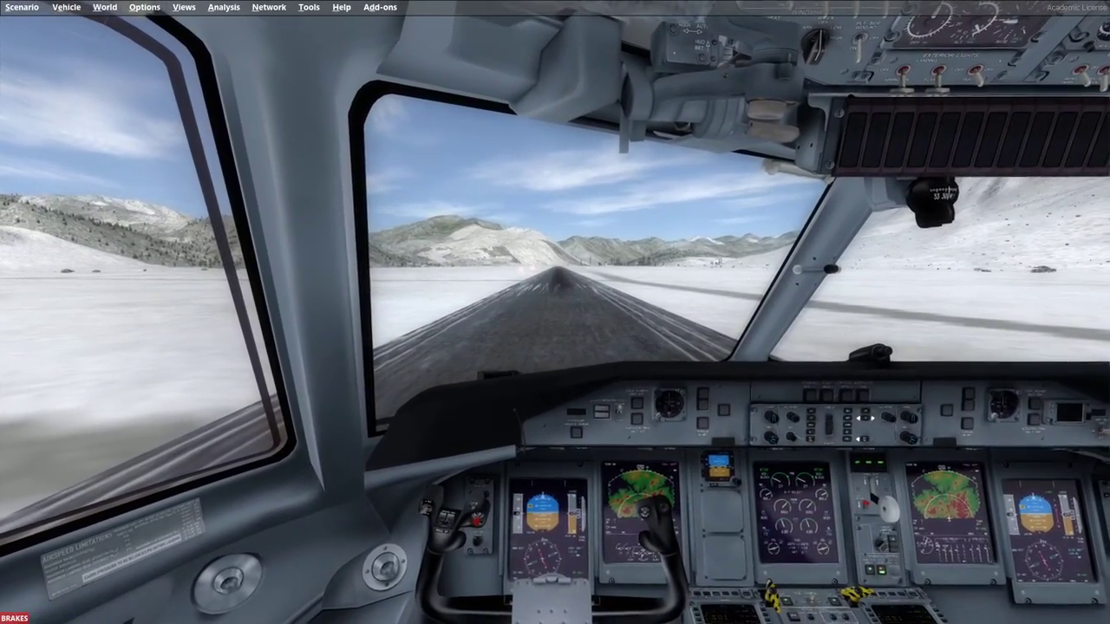